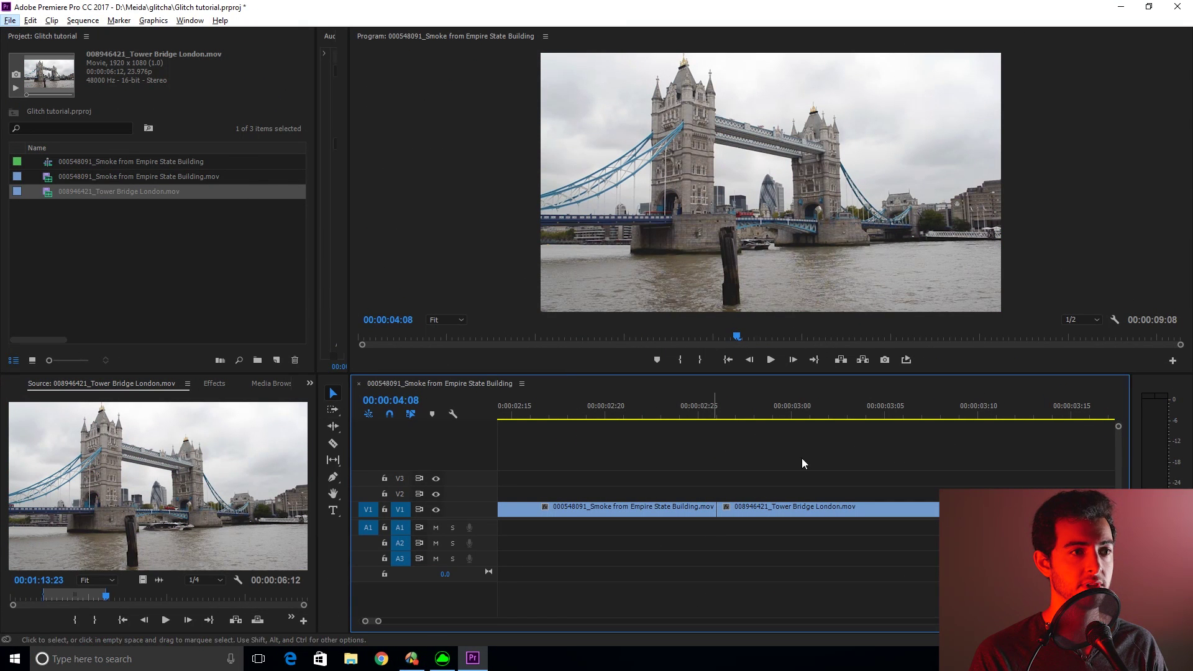
Step: Split the Empire State Building clip ten frames before the cut between the two clips, at 00:00:02:16
left_click_drag(763, 418, 717, 419)
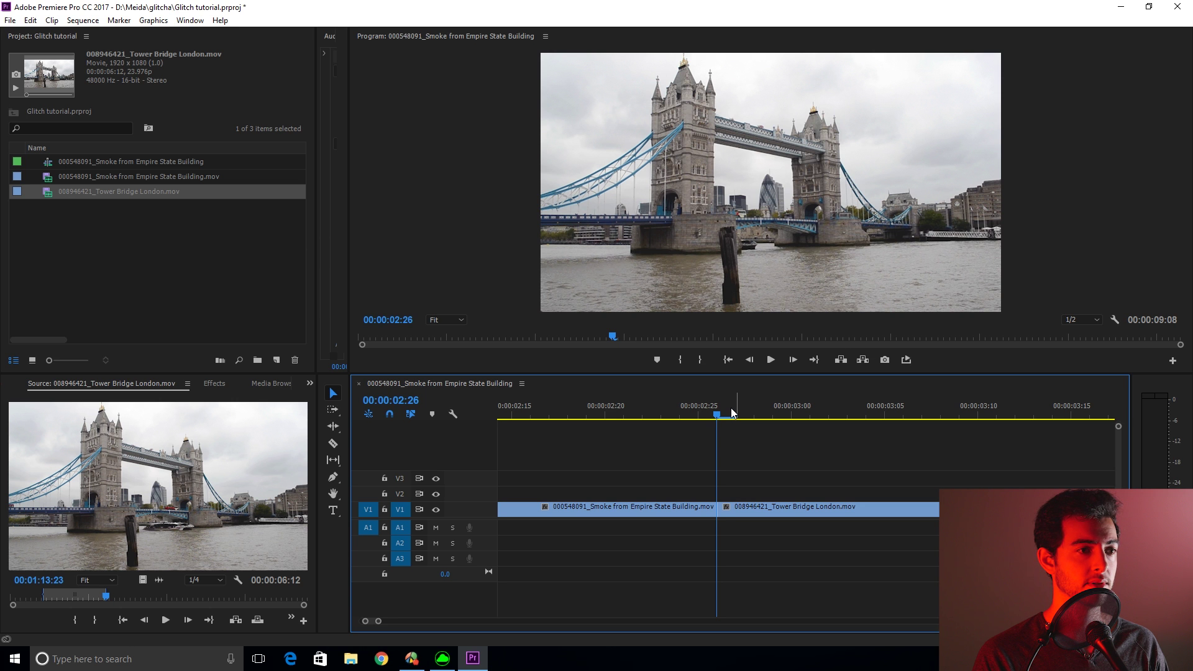
key("shift+Left")
key("shift+Left")
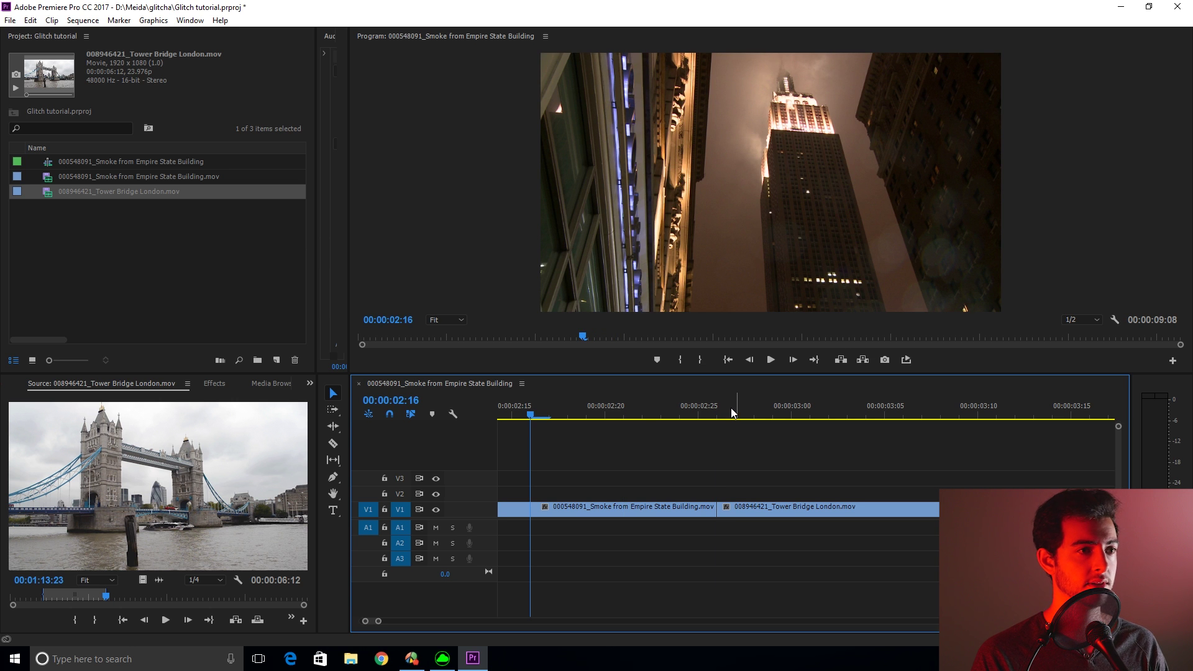
left_click(333, 443)
left_click(530, 509)
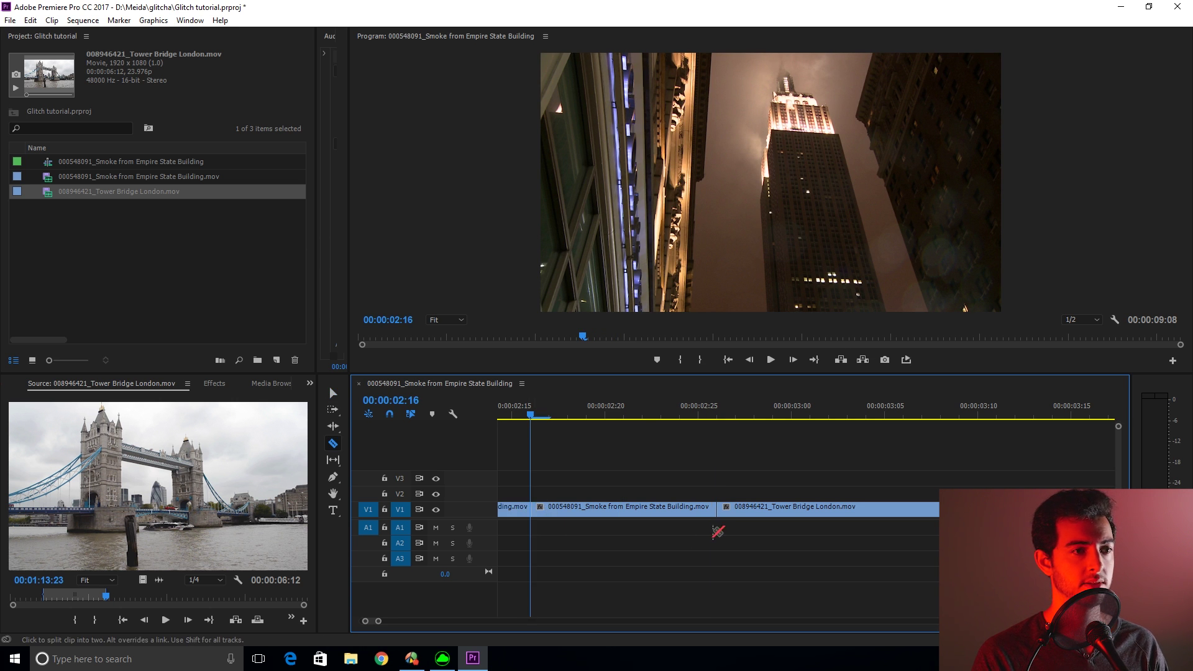
Step: Split the Tower Bridge clip ten frames after the cut between the two clips, at 00:00:03:06
key("shift+Right")
key("shift+Right")
key("shift+Right")
key("shift+Right")
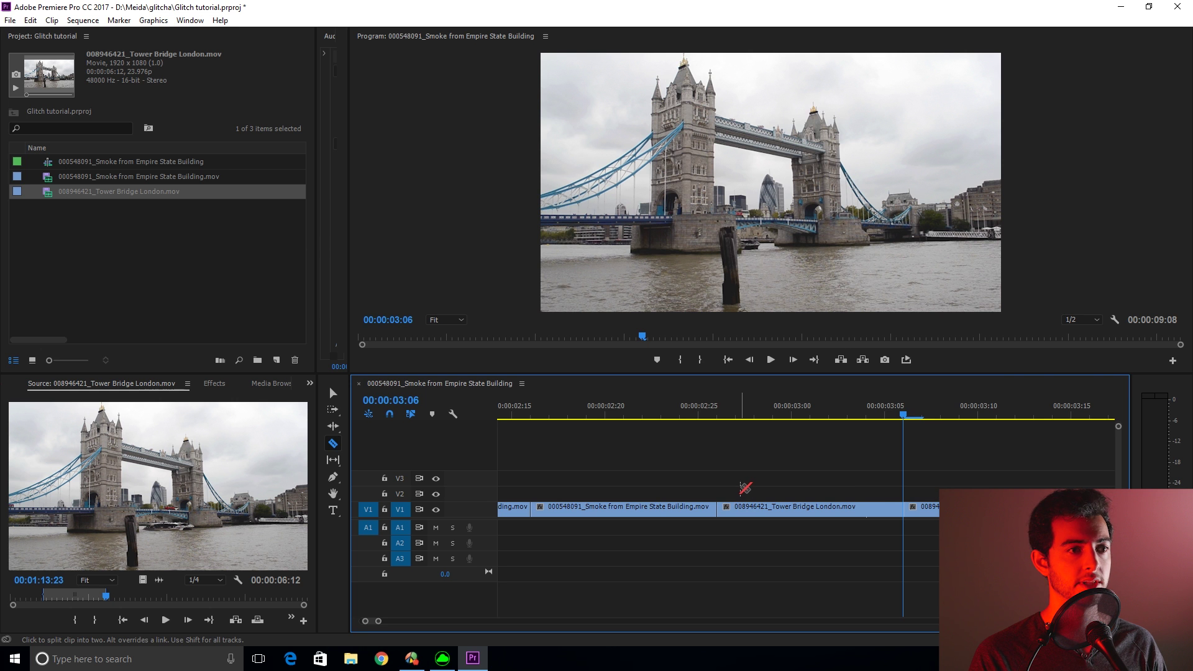
Step: Nest the two short clip pieces on either side of the cut into one sequence, keeping the default name
scroll(745, 485, "down", 3)
key("Left")
key("Left")
key("Left")
key("Left")
key("Left")
key("Left")
key("Left")
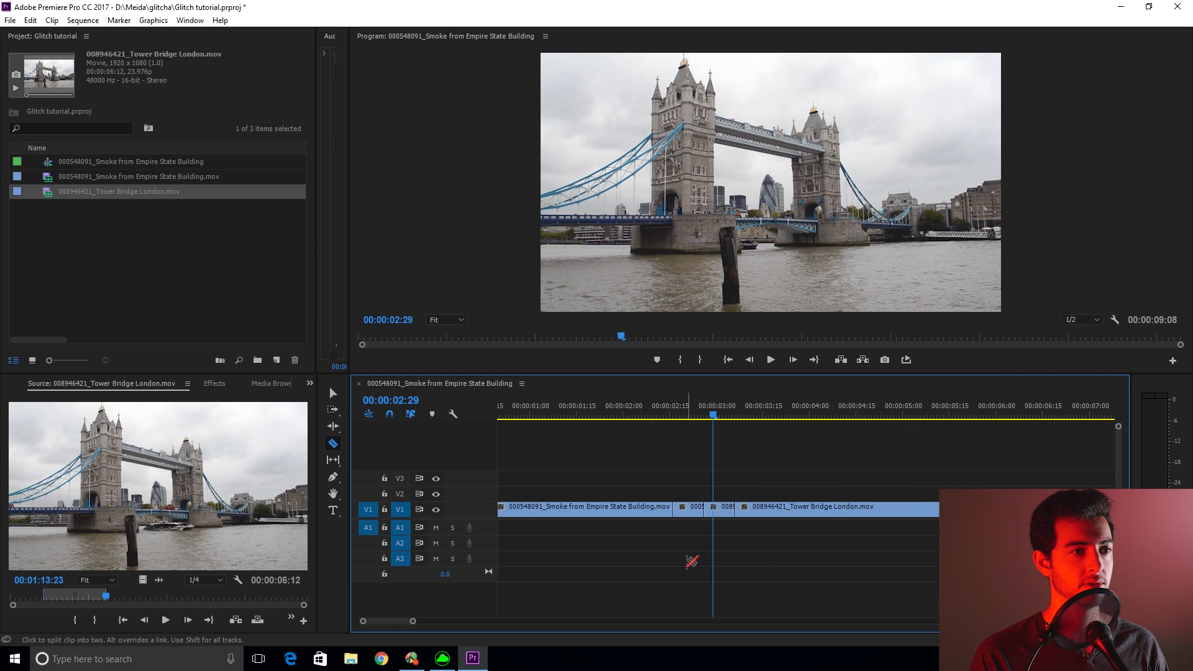
key("v")
left_click(696, 509)
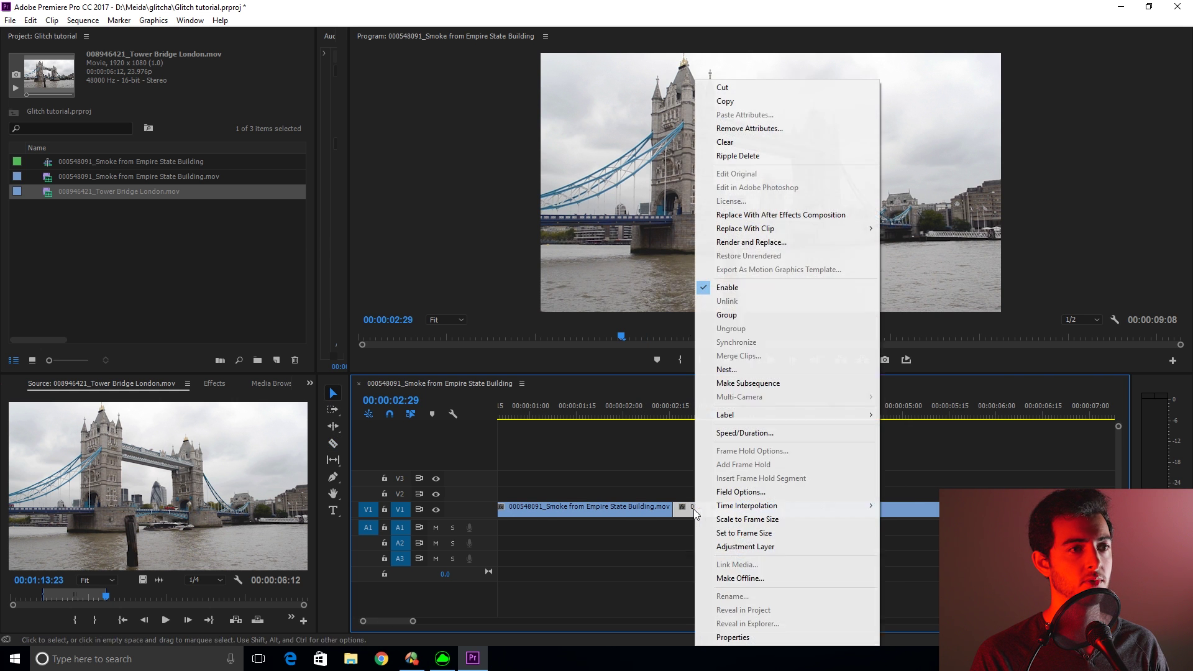
right_click(695, 509)
left_click(746, 370)
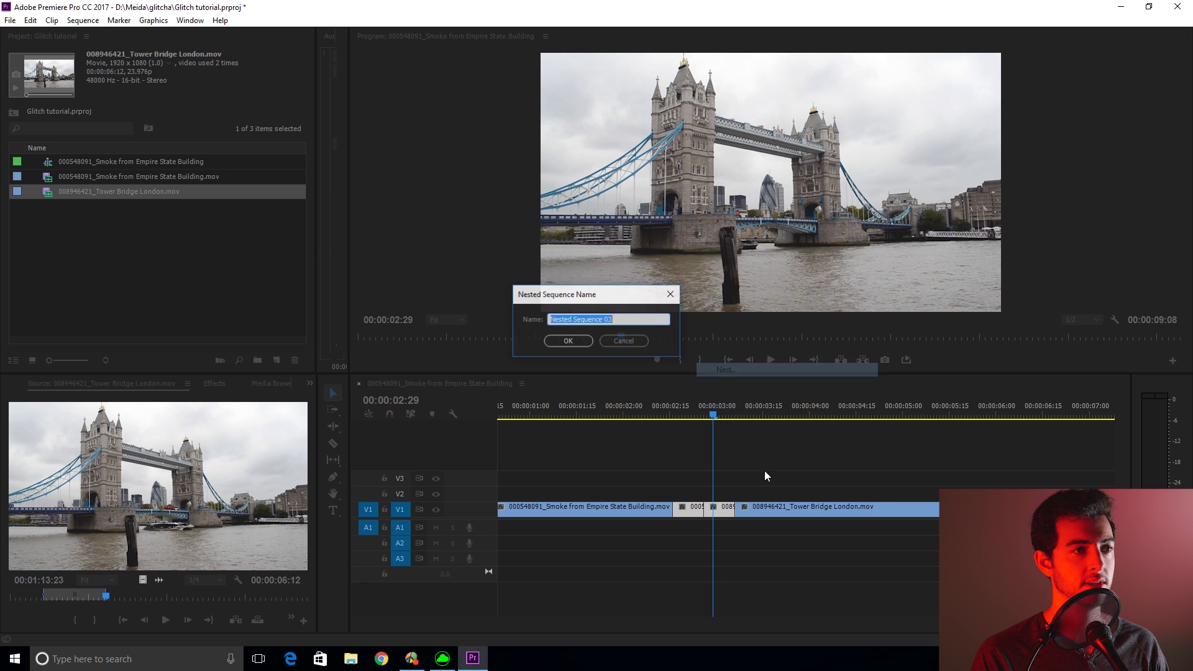
left_click(578, 346)
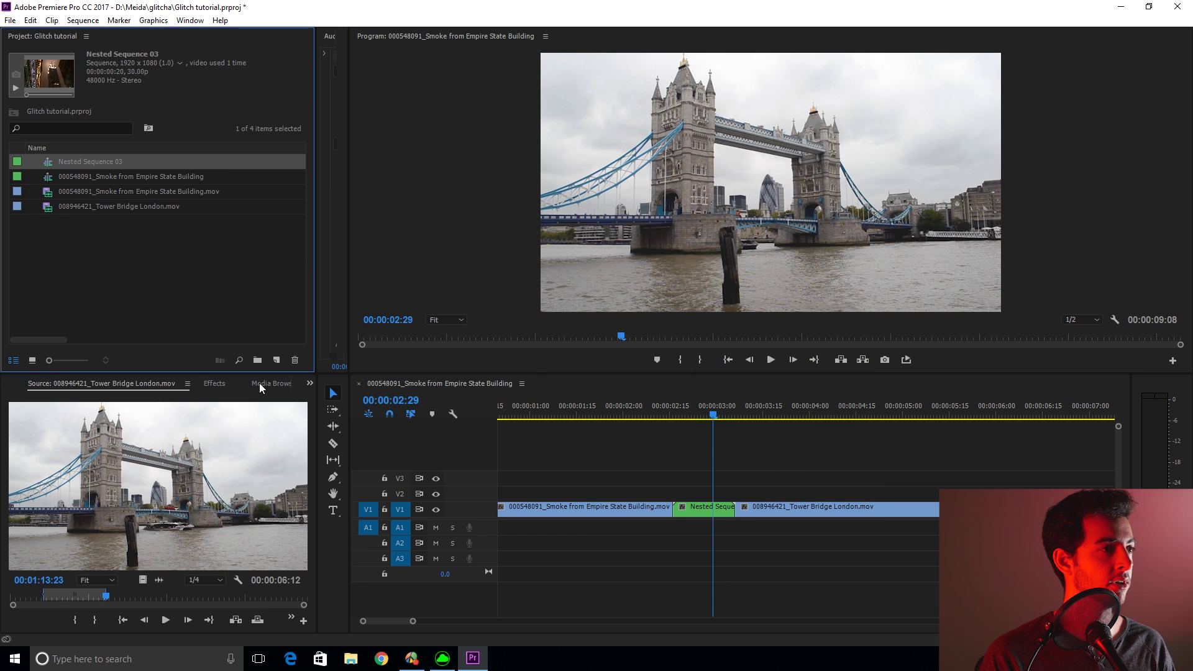
Step: Find the Wave Warp effect by searching for "wave" and apply it to the nested sequence on V1
left_click(214, 384)
left_click(66, 399)
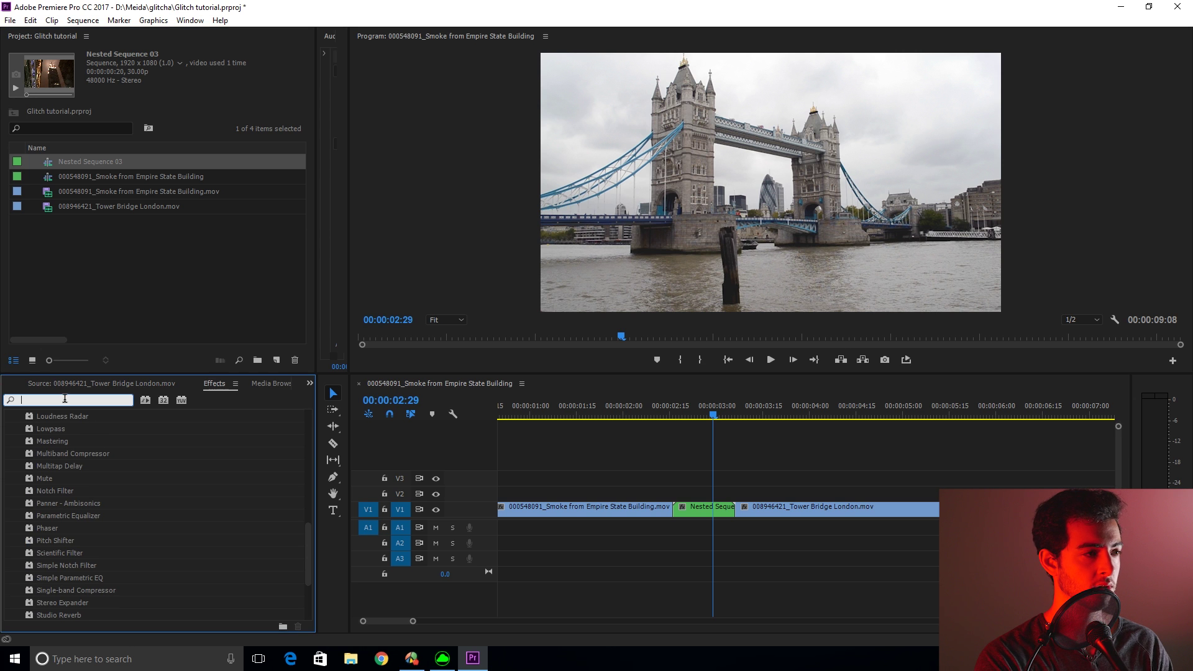
type("wave")
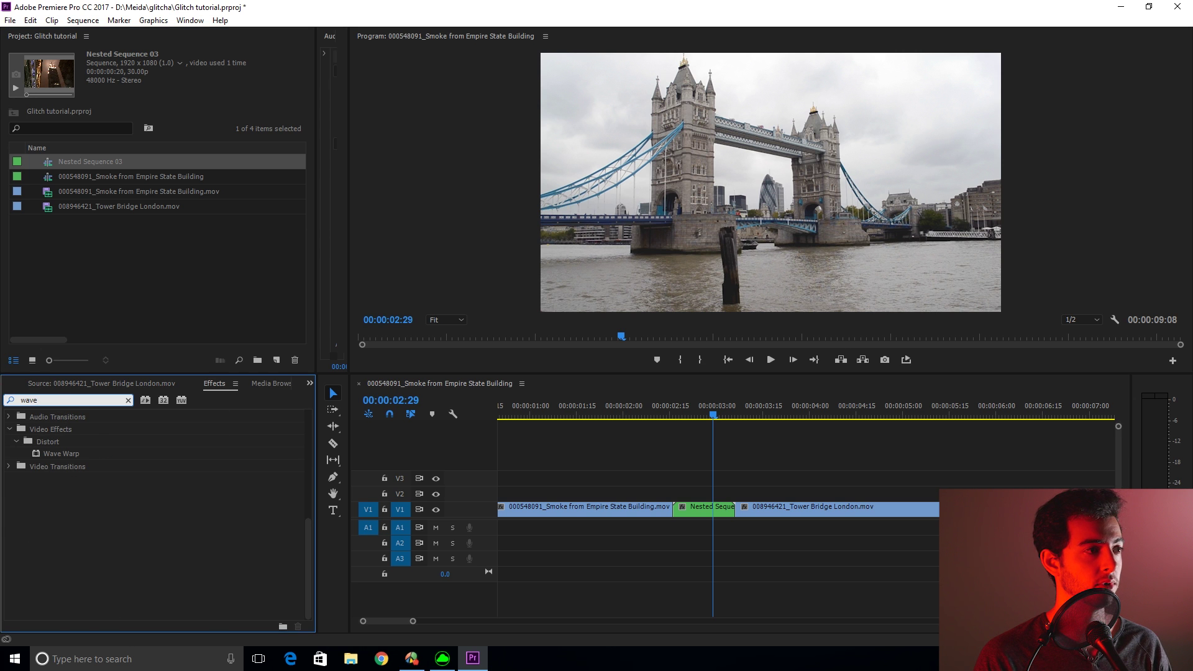
left_click_drag(58, 456, 699, 507)
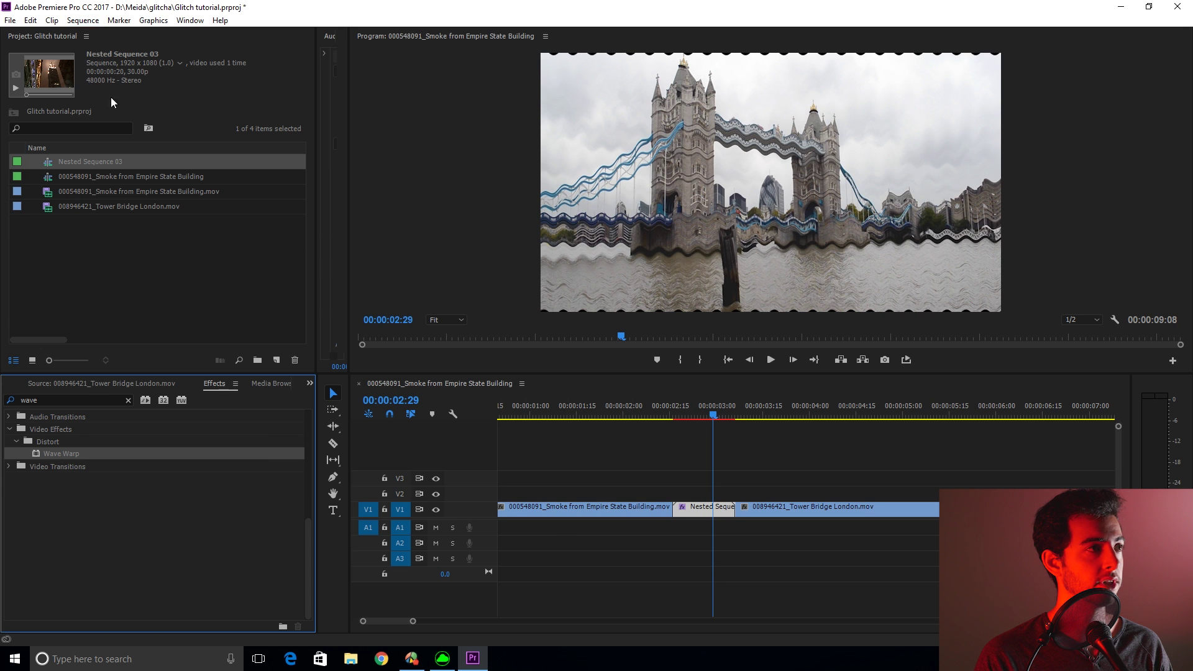
Step: Set the nested sequence's Wave Warp to wave type Noise with pinning on All Edges
left_click(103, 383)
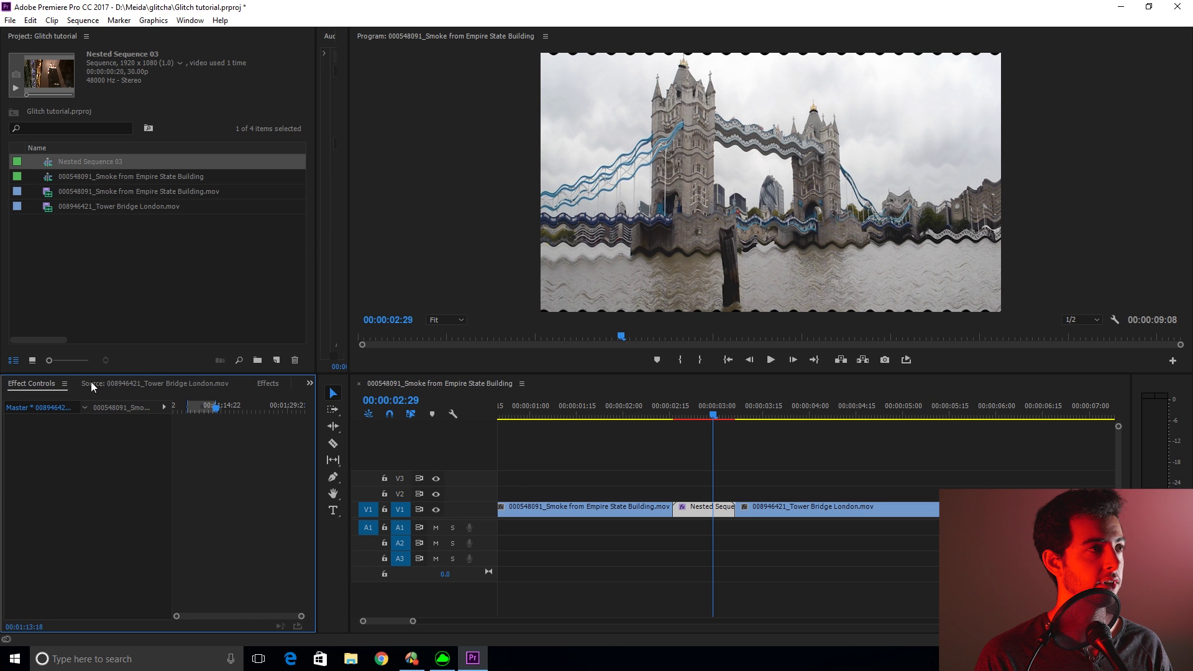
left_click(704, 458)
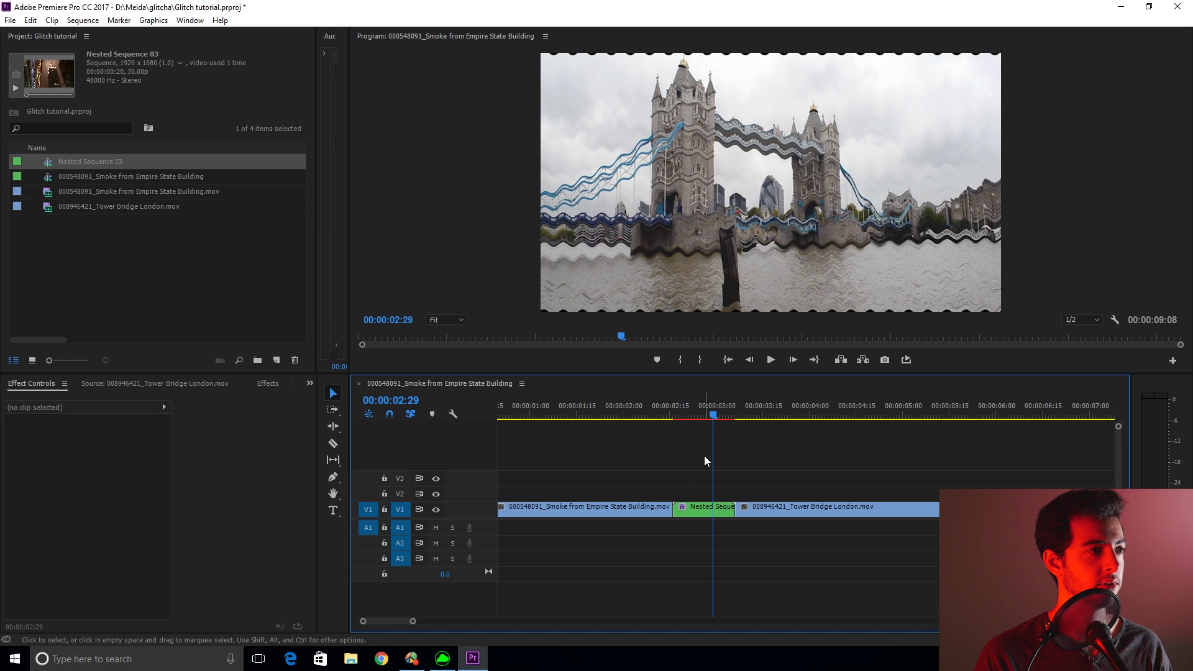
left_click(697, 512)
scroll(203, 531, "down", 3)
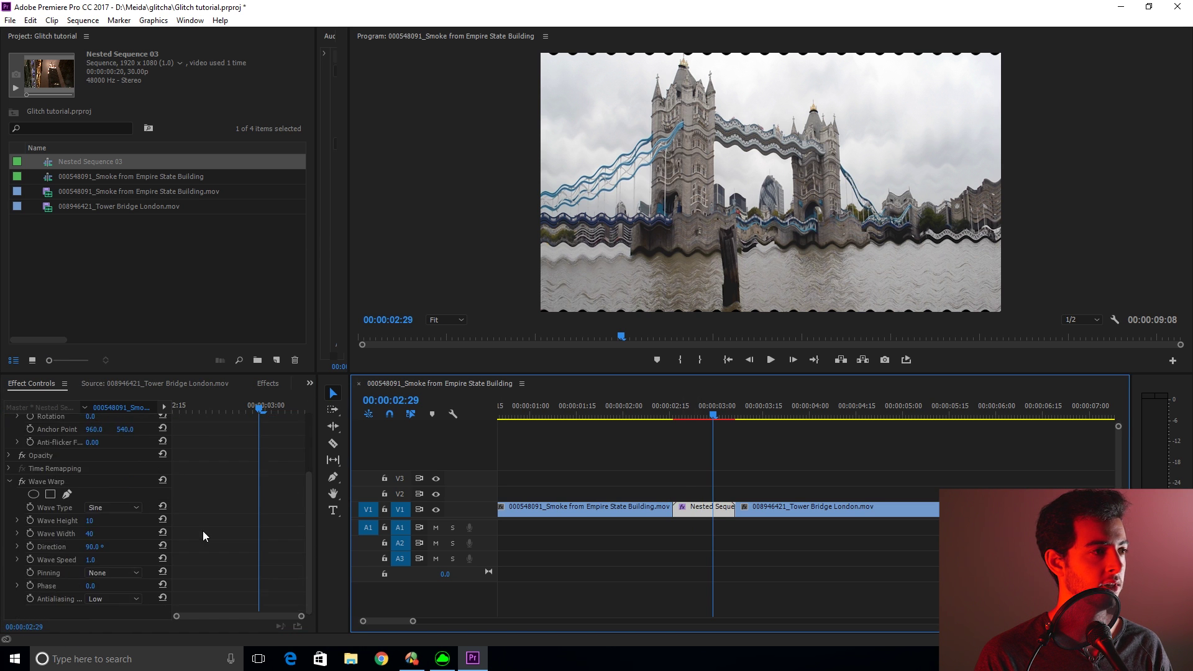
left_click(115, 507)
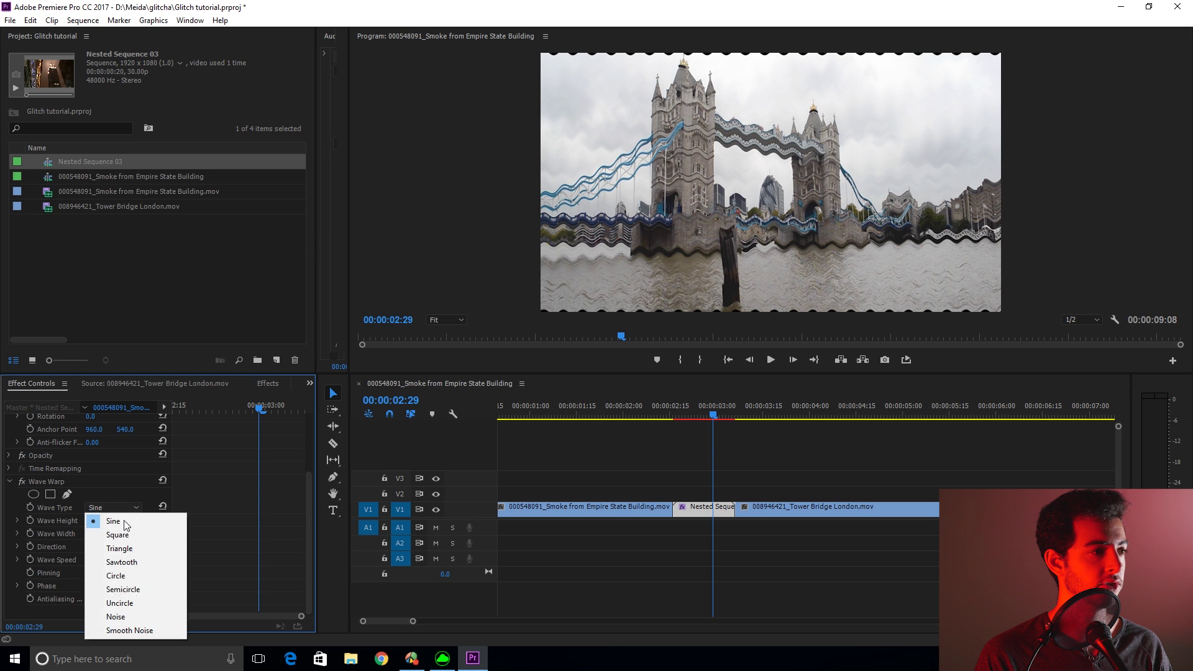
left_click(132, 616)
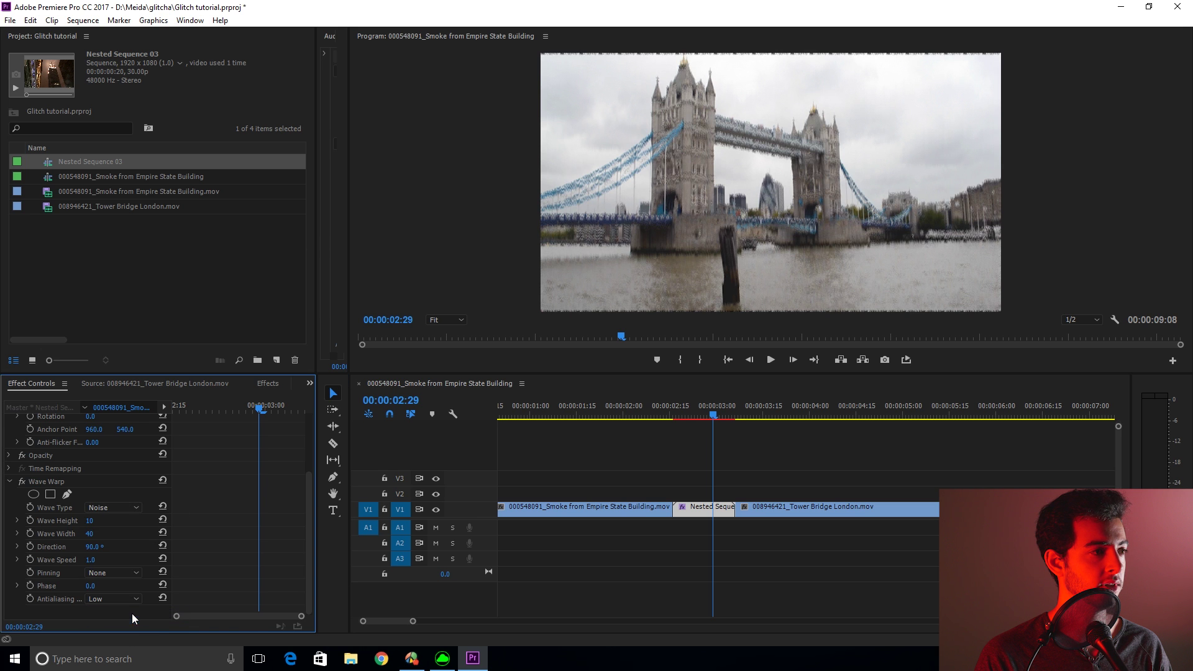
left_click(125, 573)
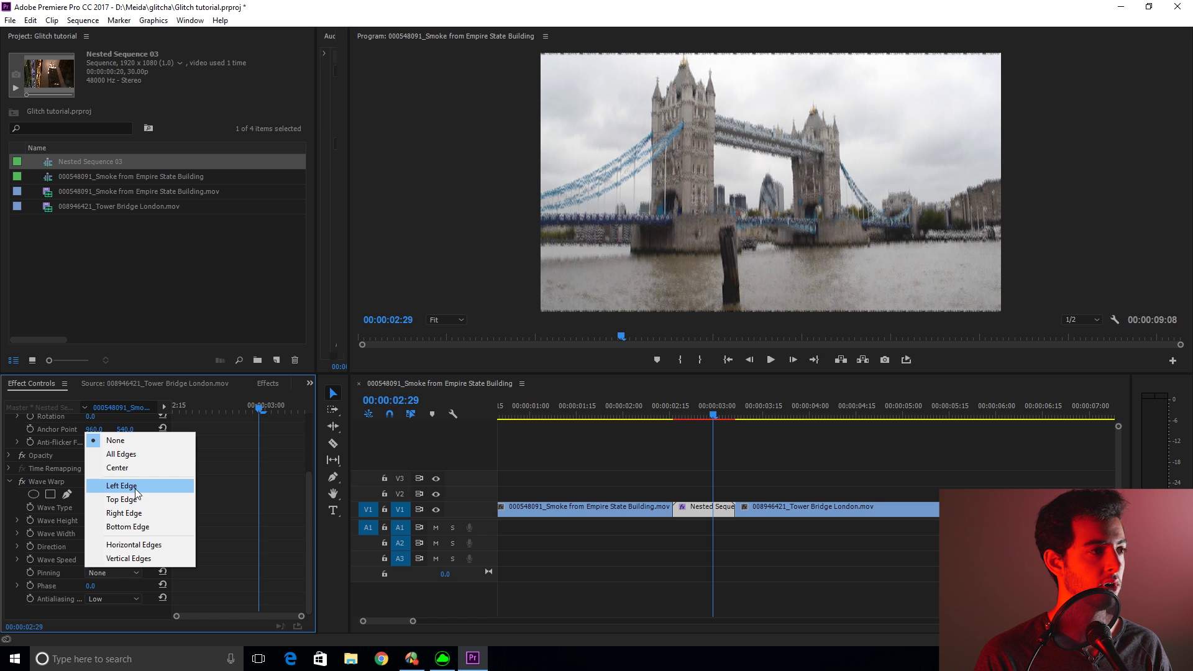
left_click(141, 456)
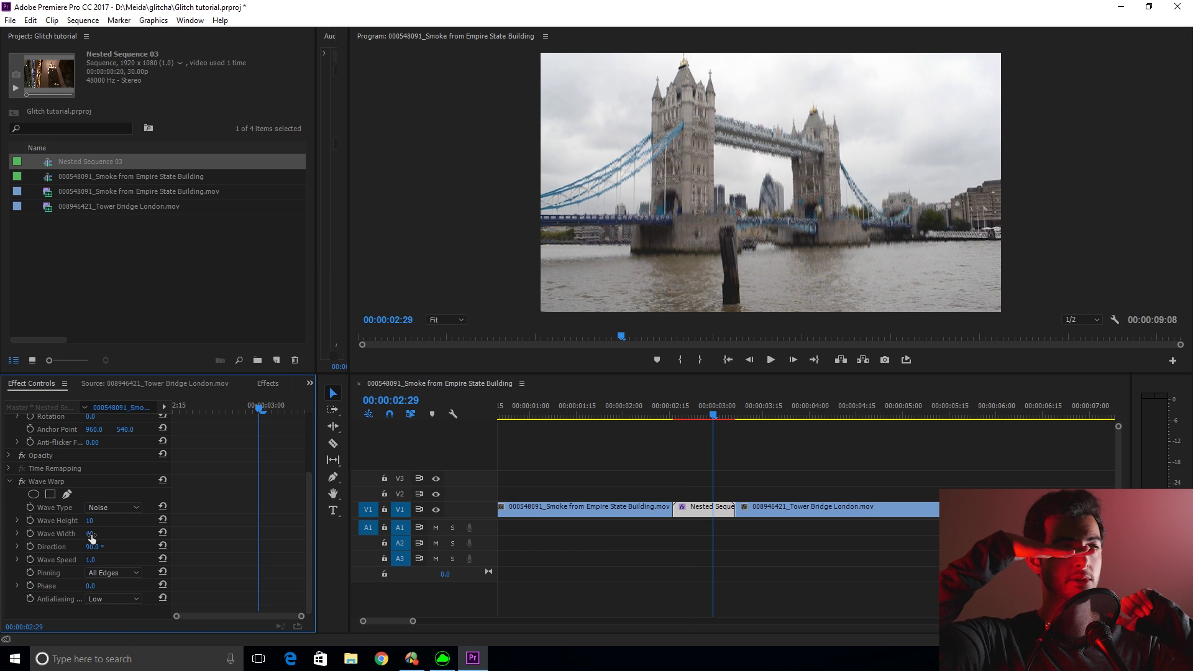
Step: Set the Wave Warp's Wave Width to about 4,004, Wave Height to about 272 and Wave Speed to 9
left_click_drag(91, 538, 72, 536)
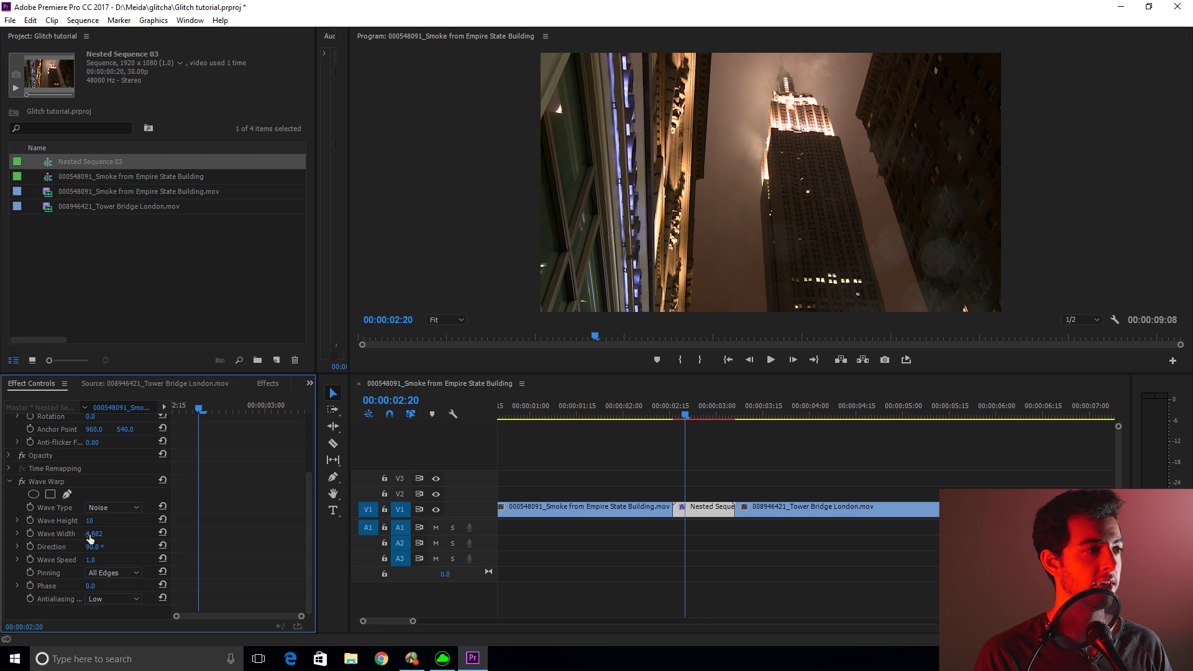
mouse_move(92, 538)
left_mouse_down()
mouse_move(96, 523)
mouse_move(114, 523)
mouse_move(102, 522)
left_mouse_up()
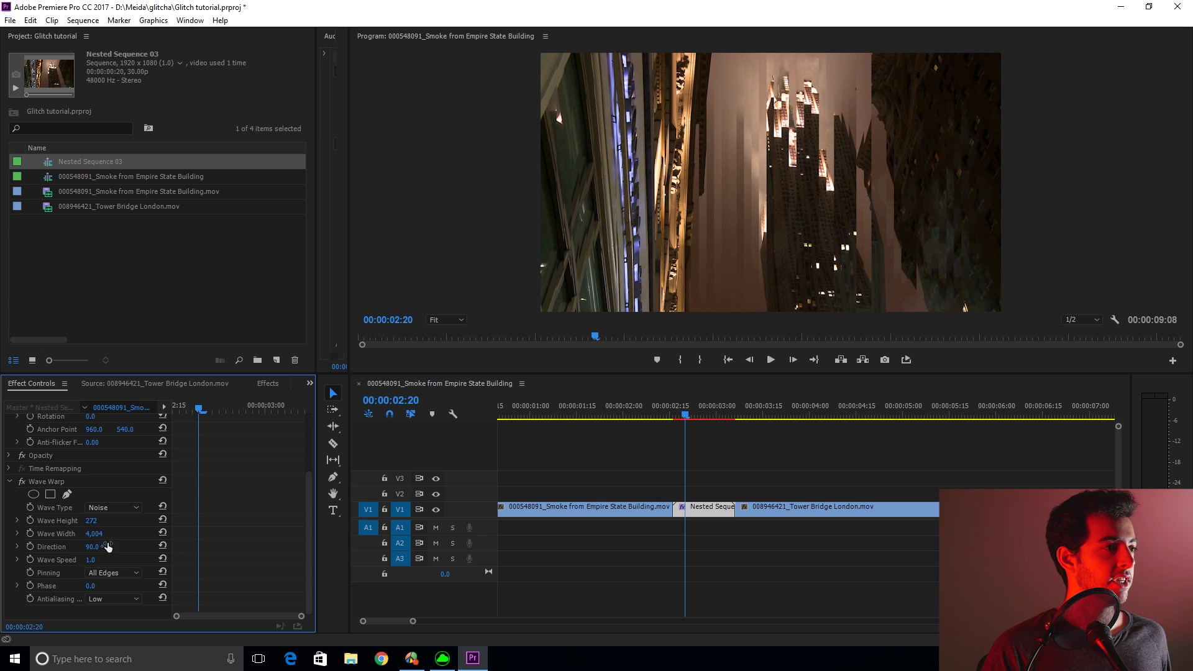
left_click(90, 560)
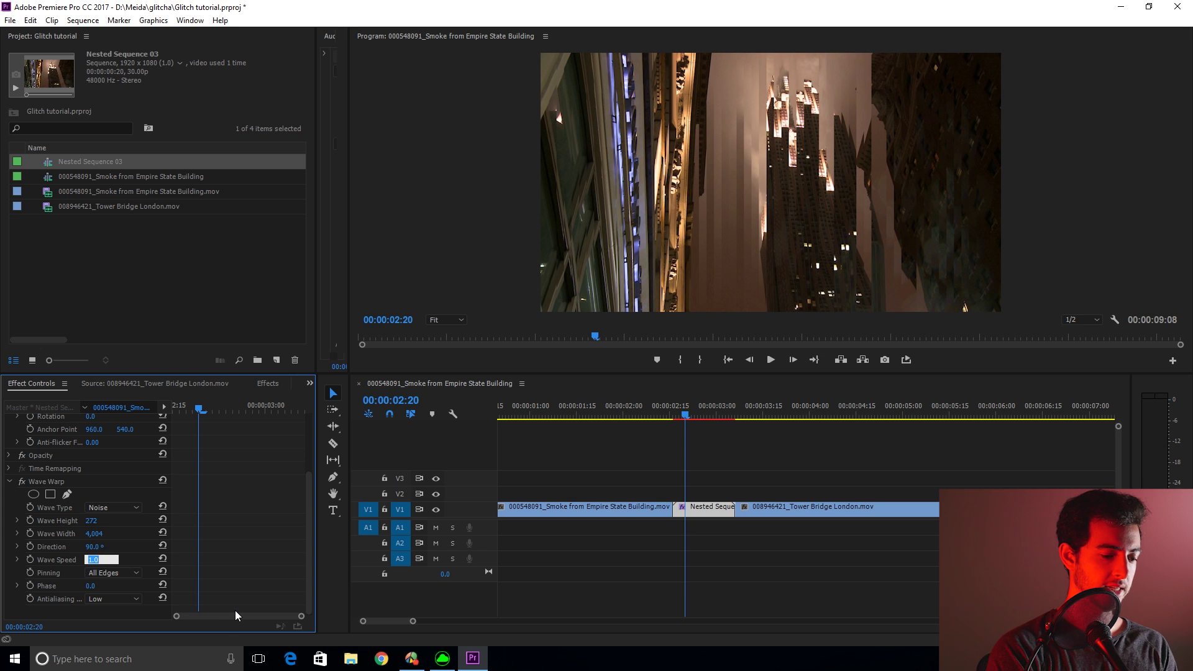
type("9")
Step: Play through the nested transition several times from just before its start to check the Wave Warp distortion
left_click(664, 413)
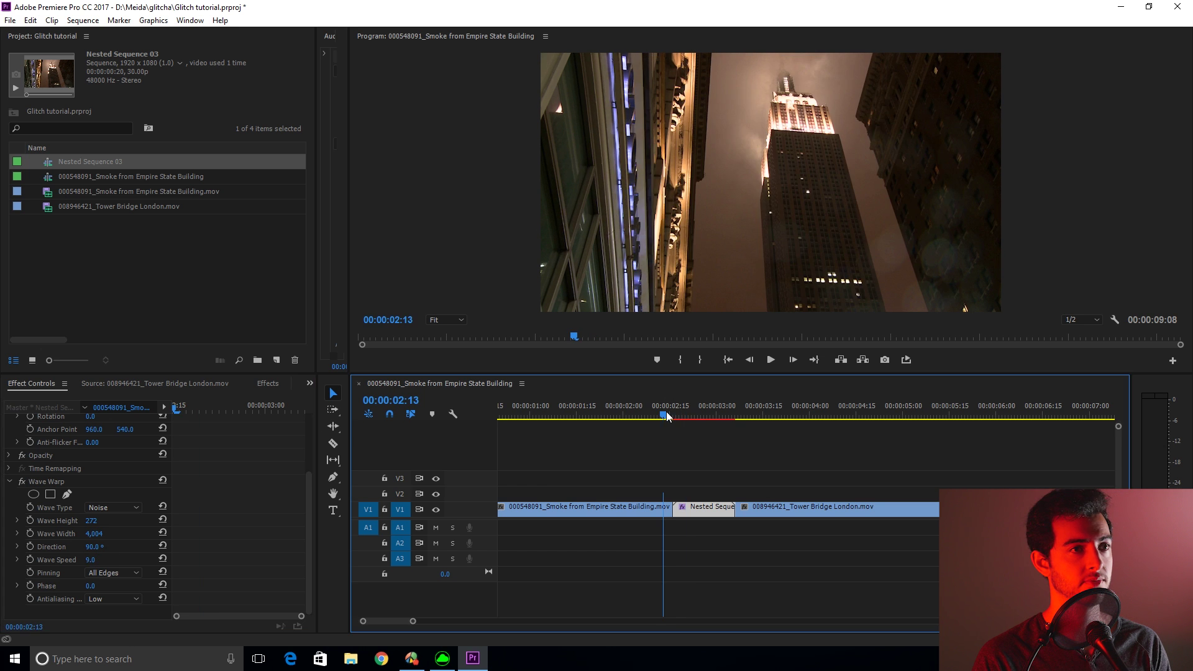
key("space")
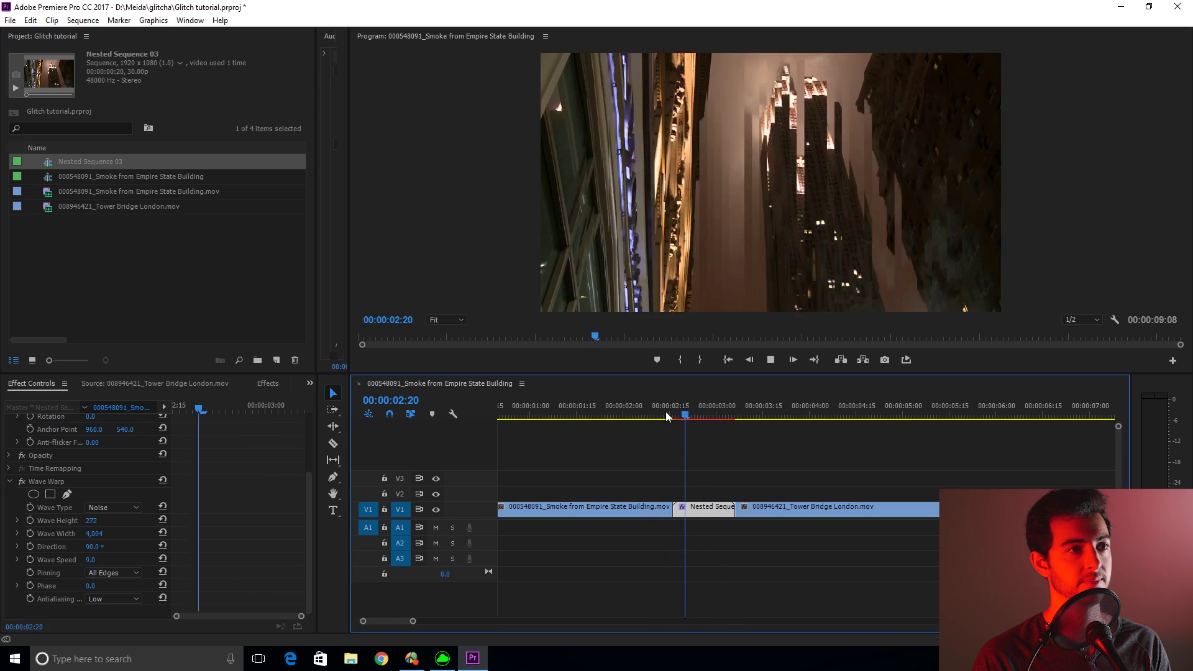
left_click(666, 412)
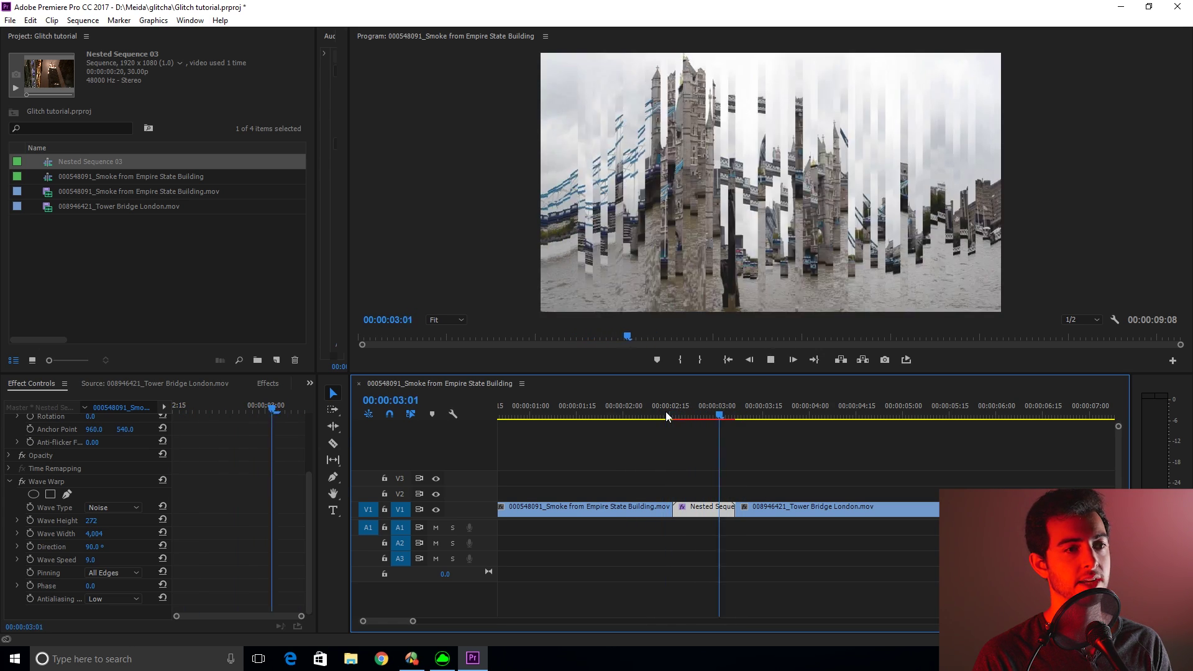
key("space")
left_click(665, 412)
key("space")
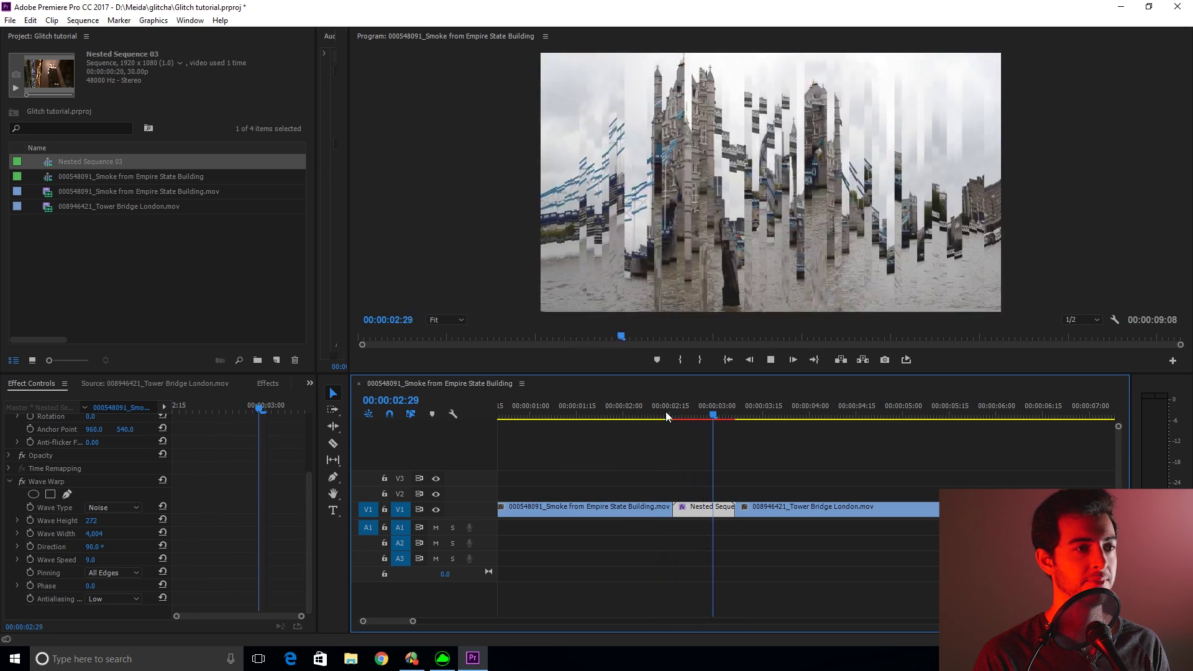
key("space")
Step: Turn on keyframing for Wave Height and Wave Width at 00:00:02:19 on the nested sequence
left_click(672, 413)
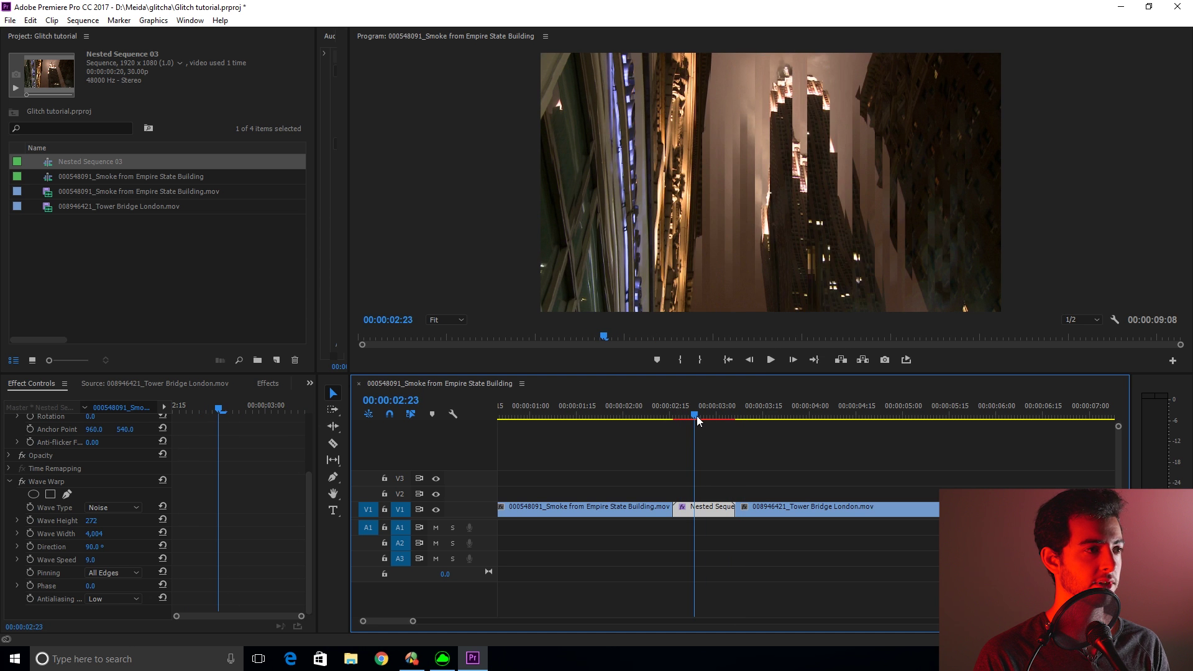
left_click_drag(301, 615, 249, 611)
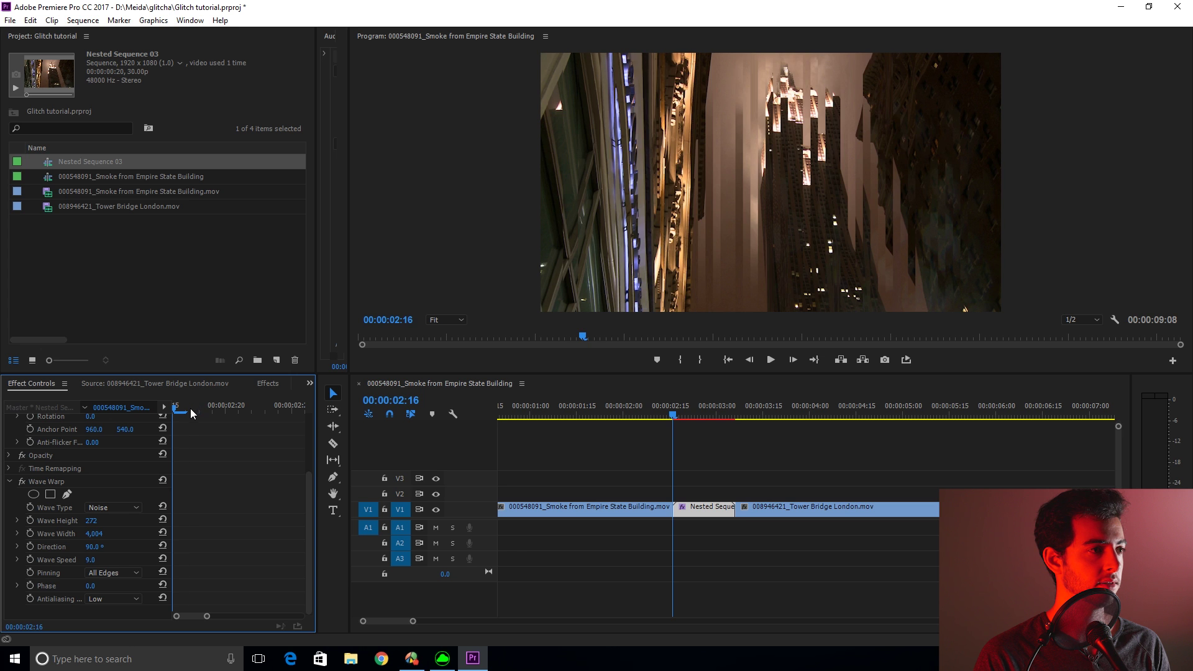
left_click_drag(191, 408, 217, 416)
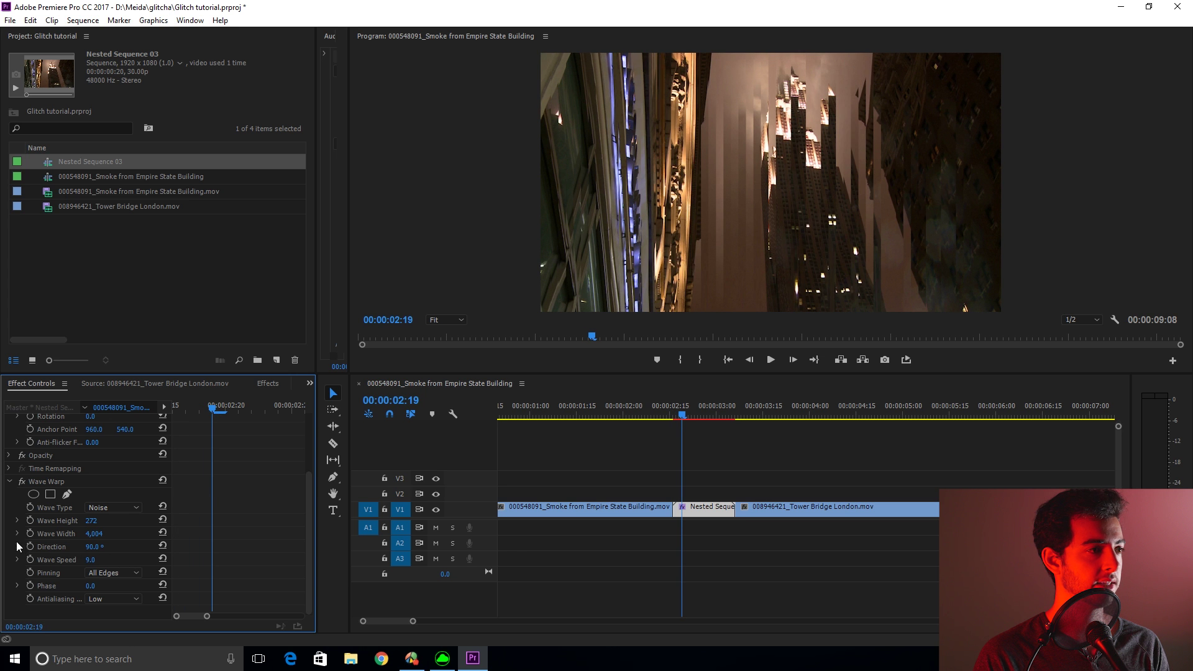
left_click(30, 521)
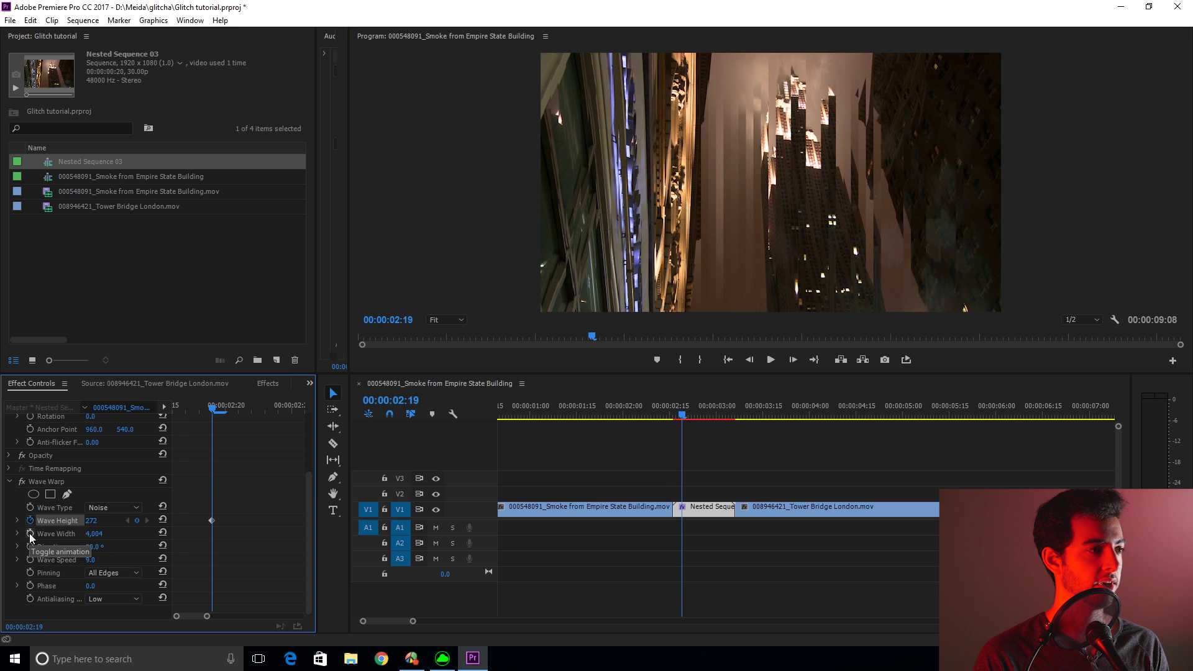
left_click(30, 533)
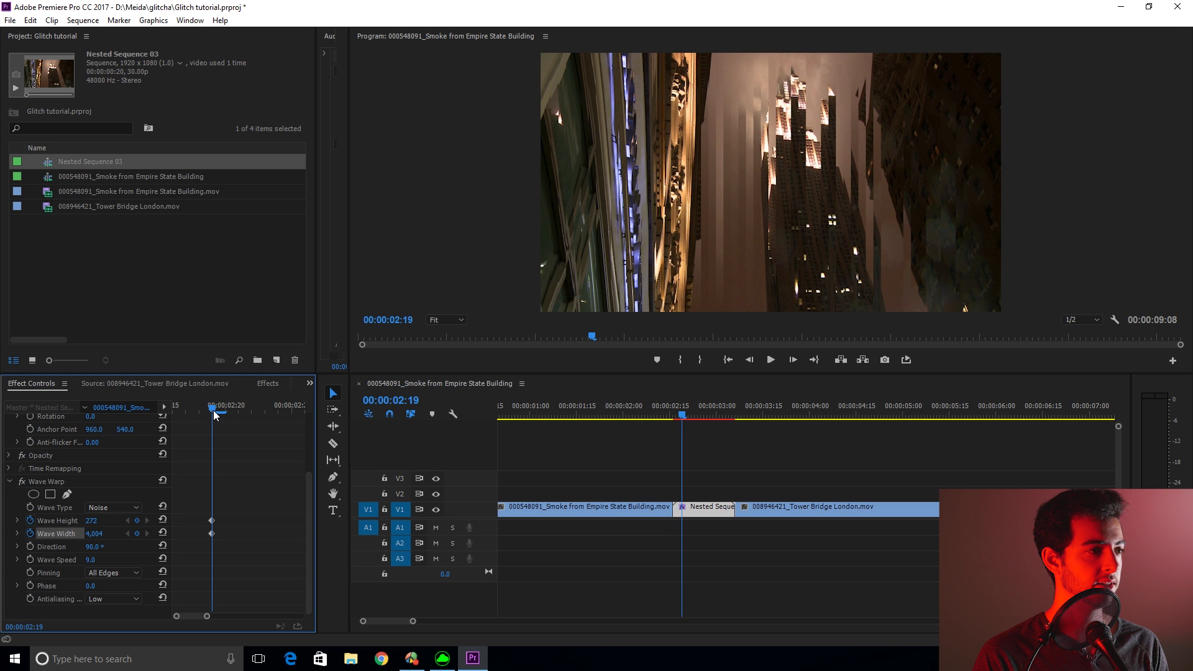
Step: Keyframe Wave Height 0 and Wave Width 1 at the nested sequence's start and paste both keyframes at 00:00:02:22
left_click_drag(213, 415, 251, 420)
left_click(102, 520)
type("0")
key("Return")
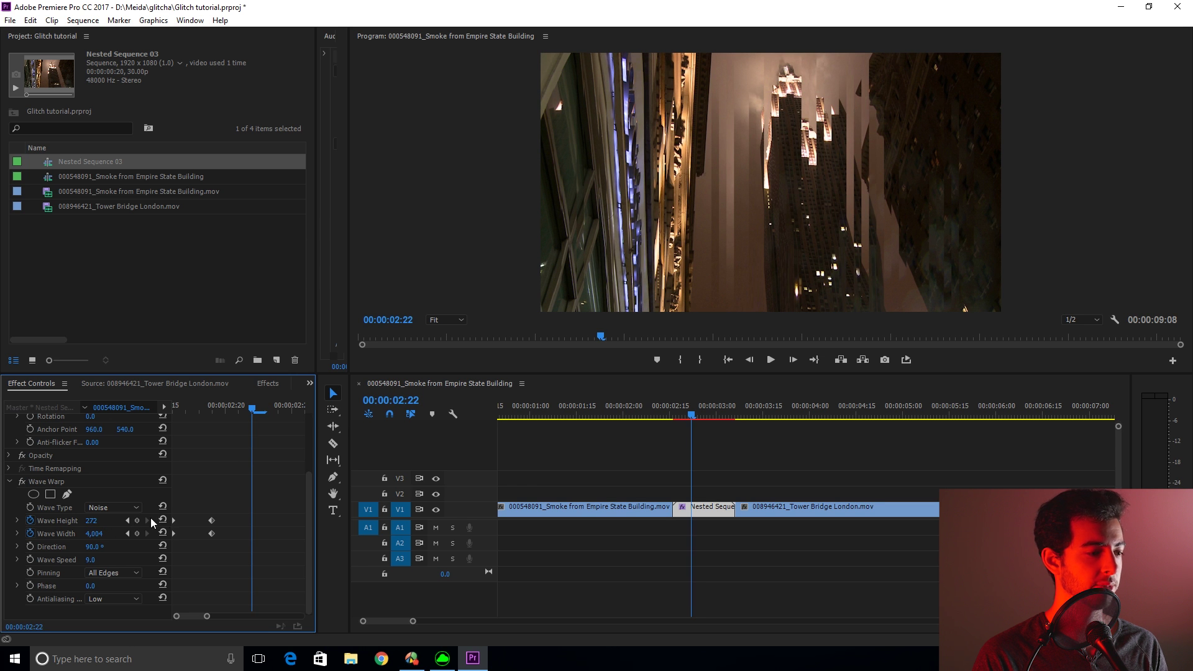
key("ctrl+v")
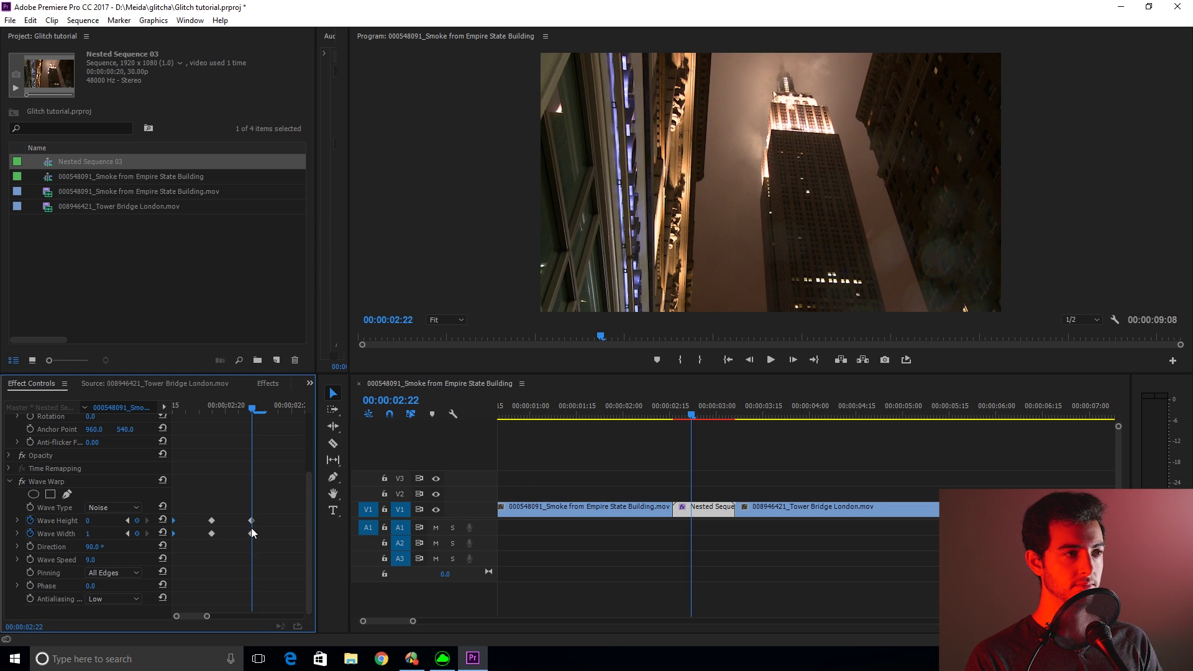
Step: Play the nested sequence from its start to check the keyframed Wave Warp glitch
left_click_drag(252, 409, 162, 402)
key("space")
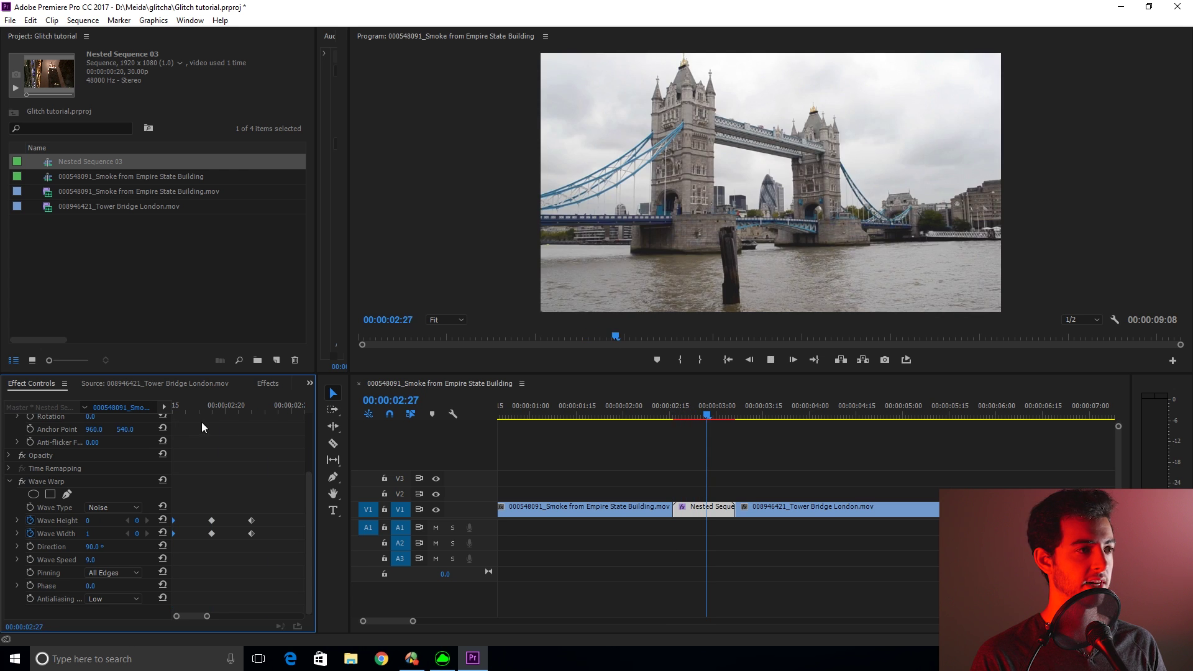
key("space")
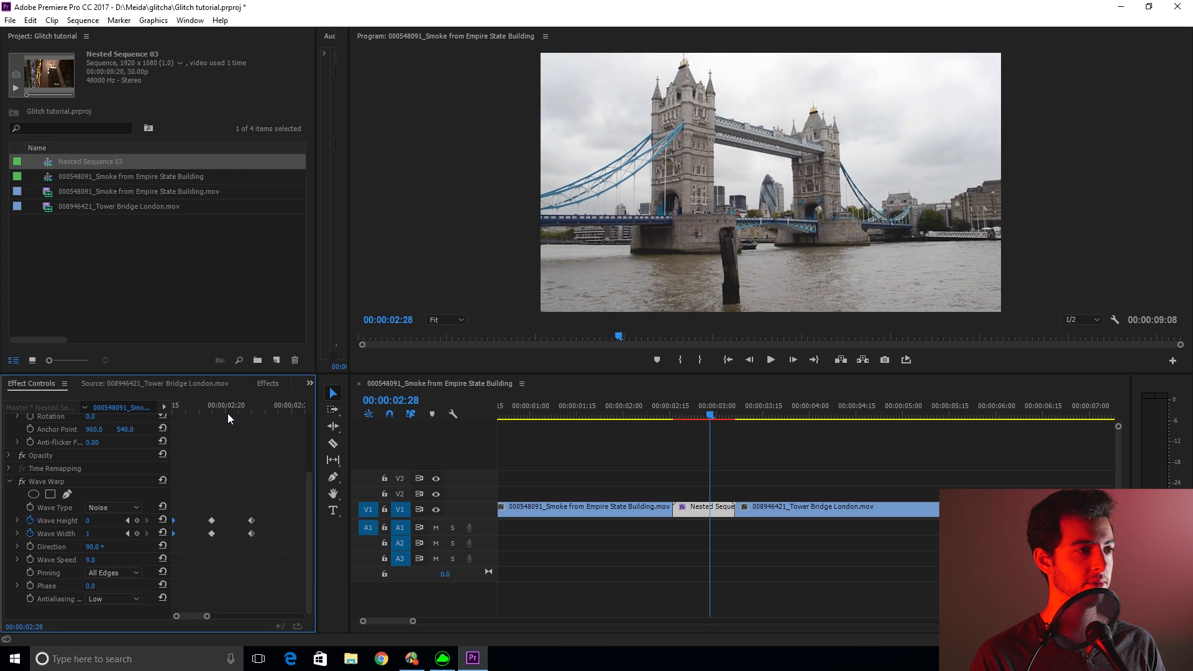
key("space")
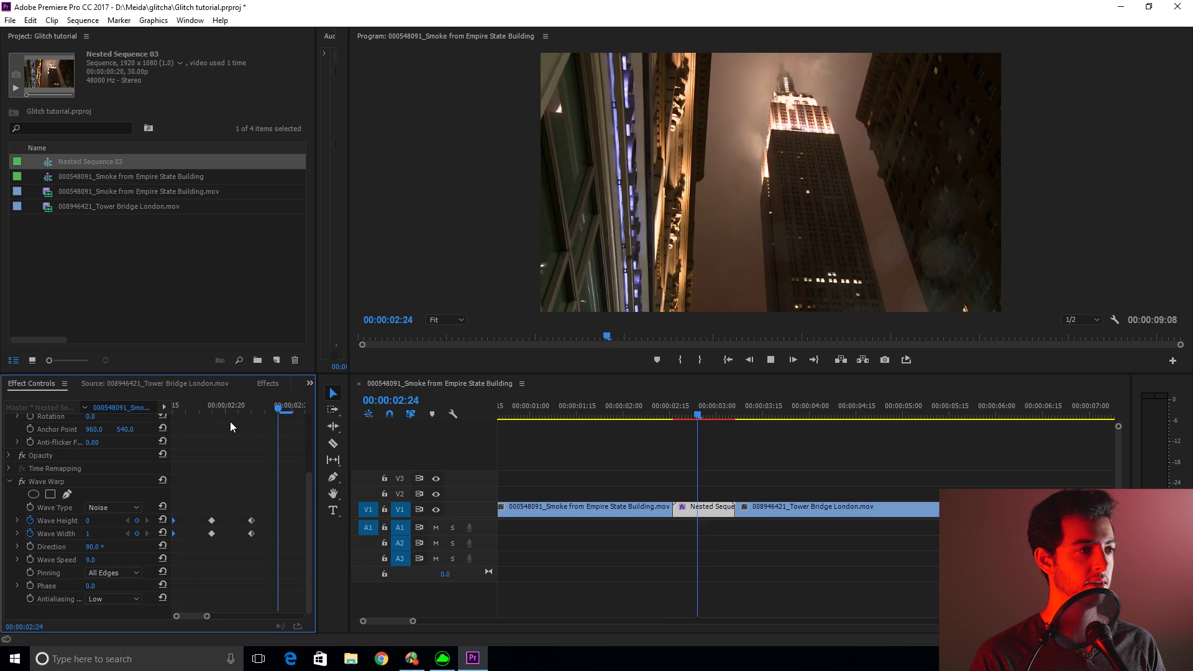
Step: Copy the three pairs of Wave Height and Wave Width keyframes and paste them at 00:00:02:27 on the nested sequence
key("space")
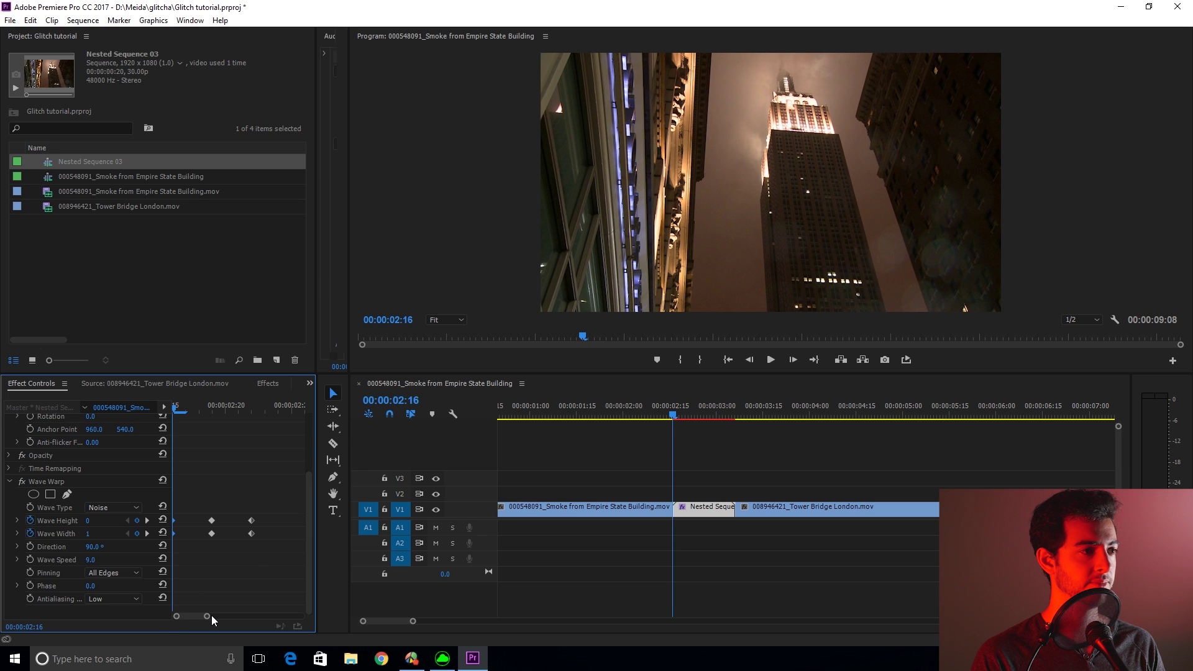
left_click_drag(211, 615, 310, 602)
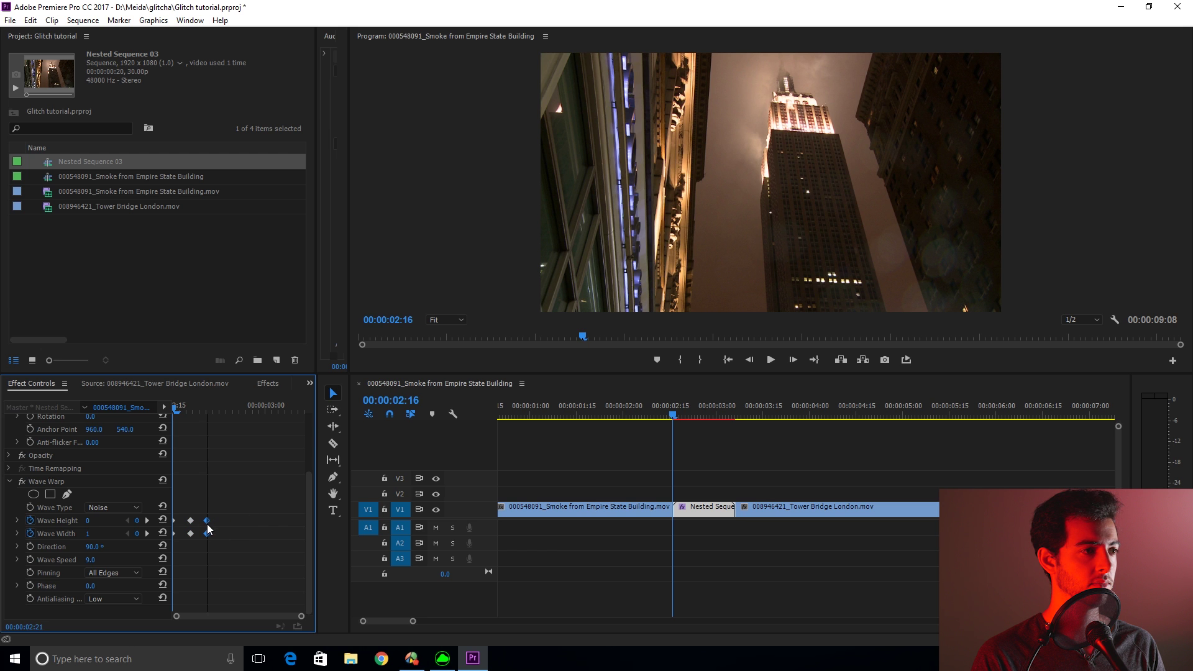
left_click_drag(211, 524, 182, 550)
left_click_drag(230, 411, 244, 412)
key("ctrl+v")
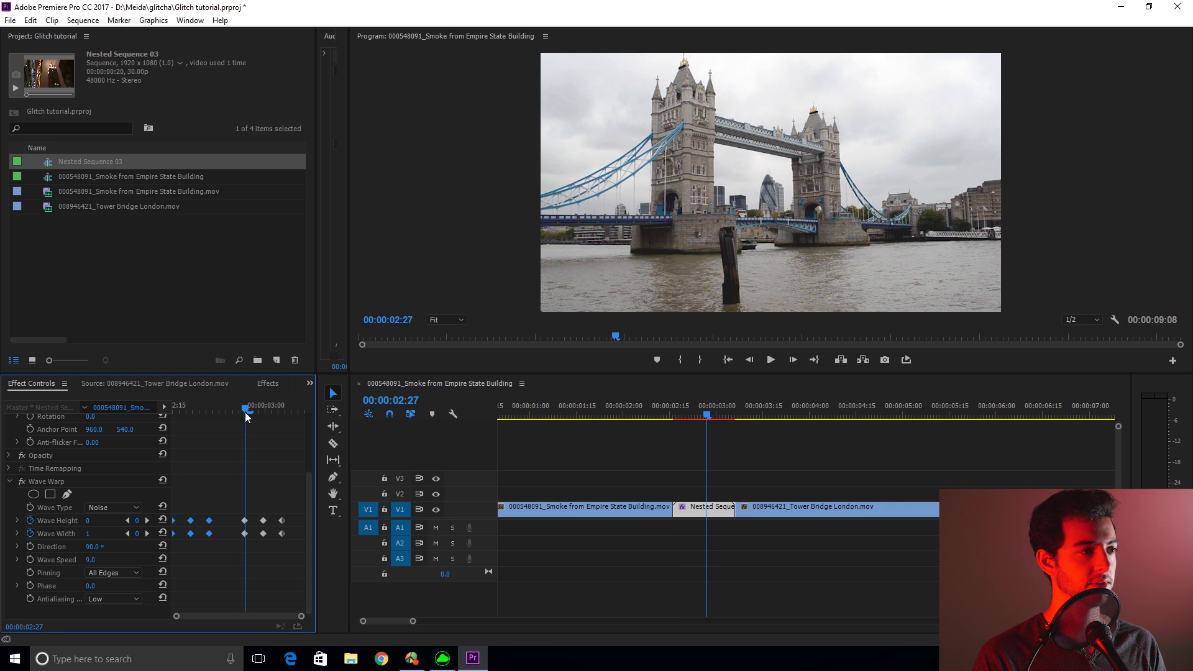
key("shift+k")
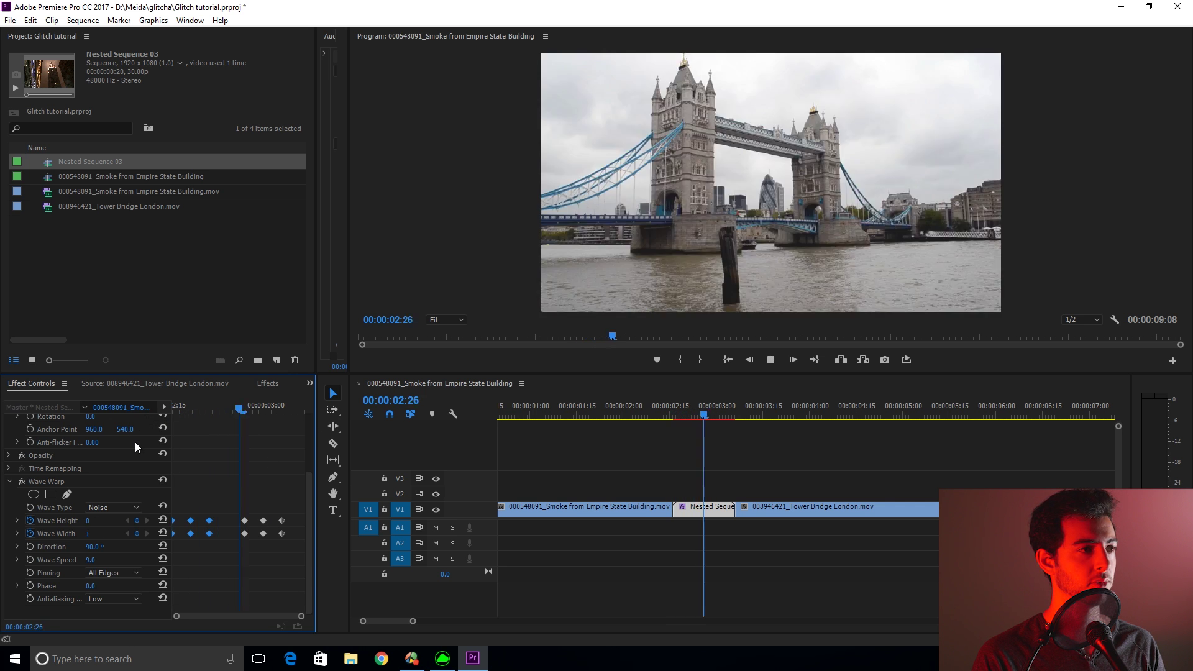
Step: Change the pasted peak keyframes at 00:00:02:29 to Wave Height 414 and Wave Width about 11,600
left_click_drag(211, 407, 269, 411)
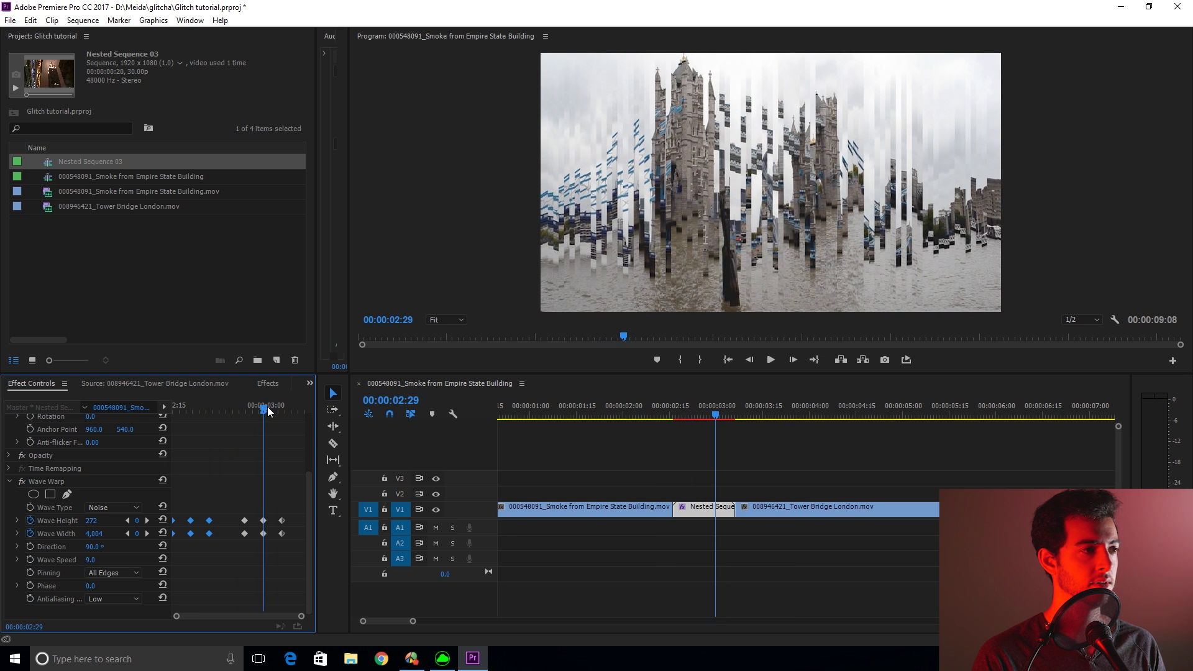
left_click_drag(94, 534, 3, 539)
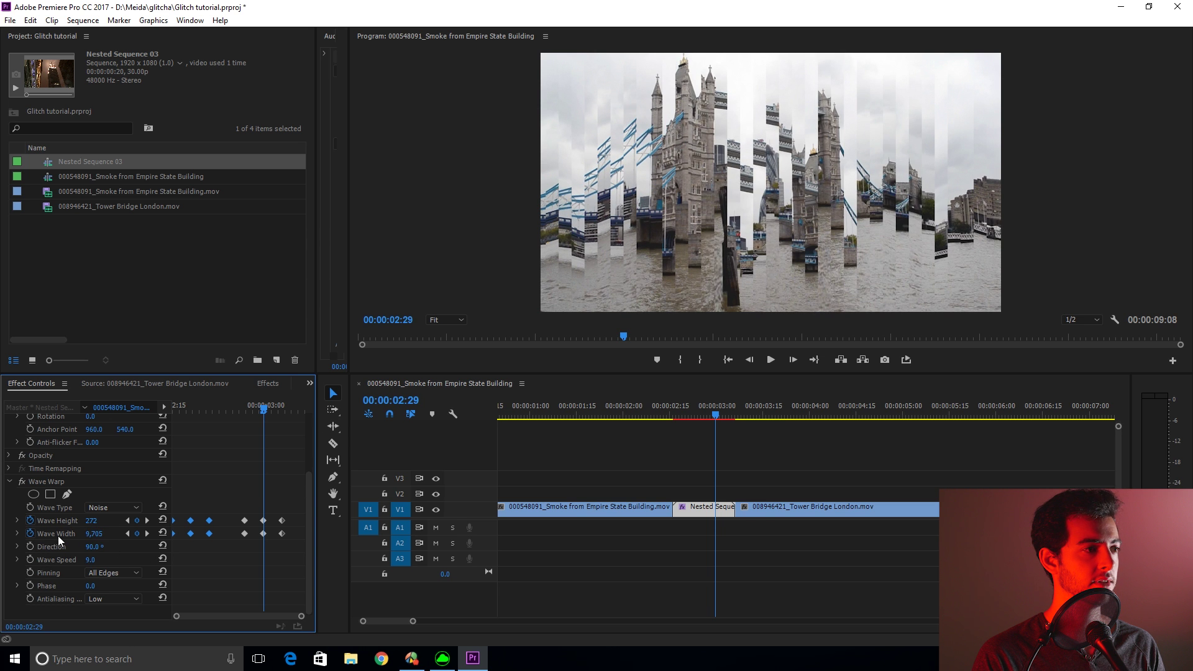
left_click_drag(99, 540, 136, 526)
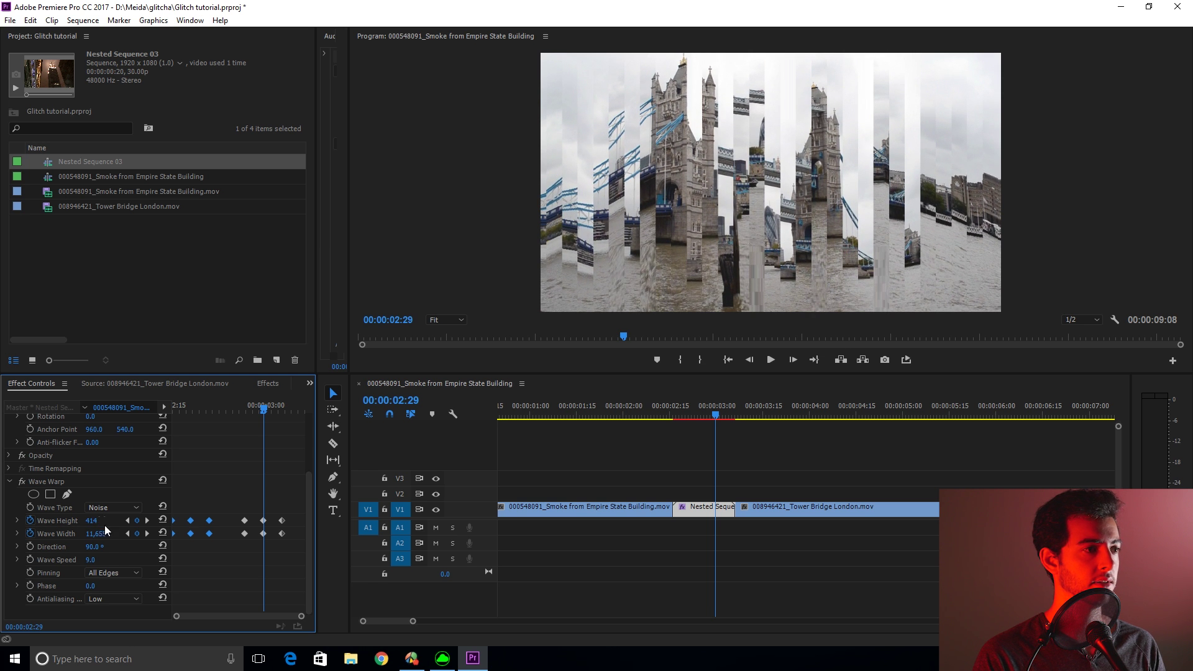
Step: Play through the nested transition several times from just before its start to check both Wave Warp glitch bursts
key("space")
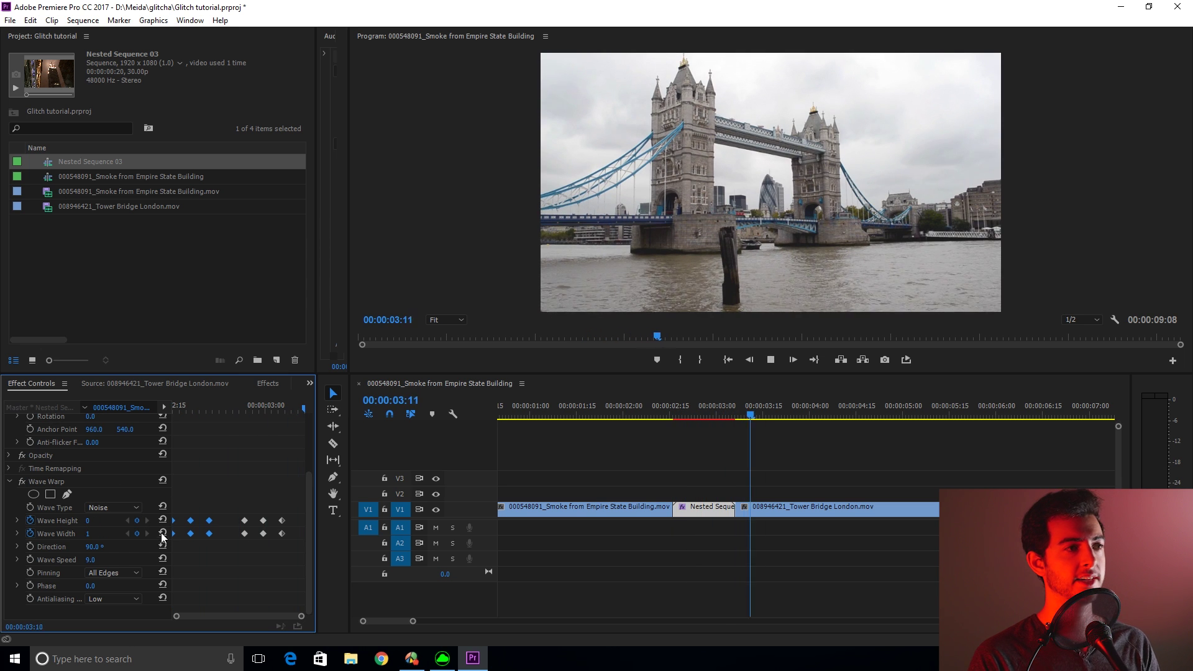
left_click(225, 408)
key("space")
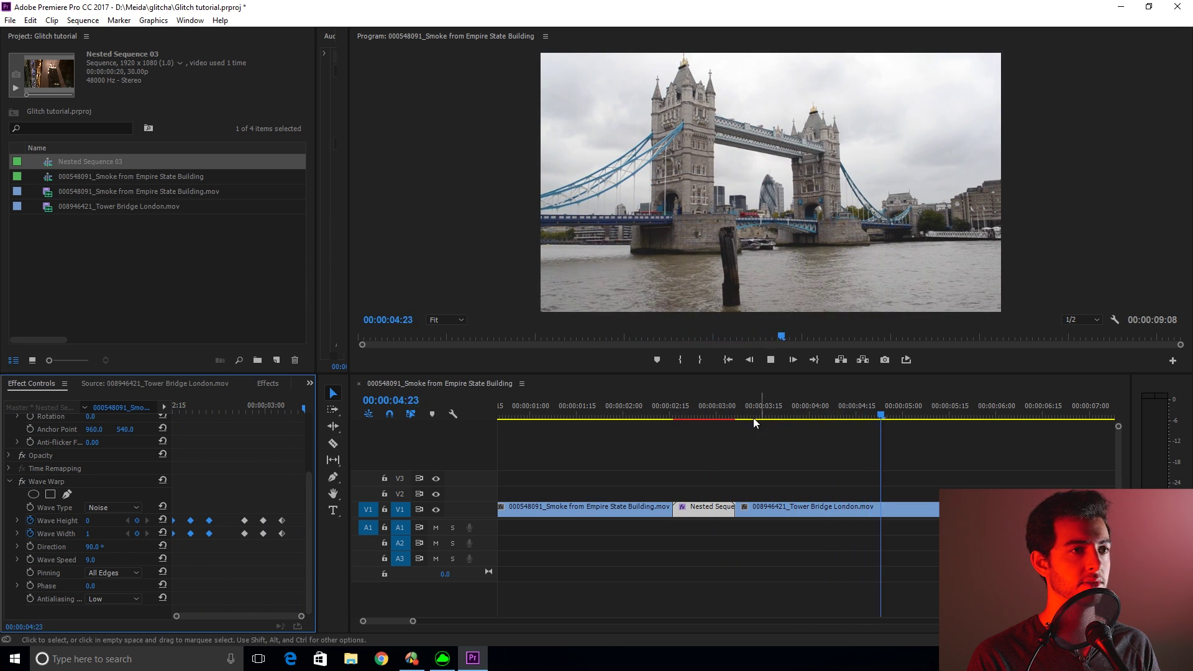
left_click(673, 414)
mouse_move(675, 414)
left_mouse_down()
mouse_move(650, 412)
mouse_move(681, 413)
mouse_move(669, 425)
left_mouse_up()
key("space")
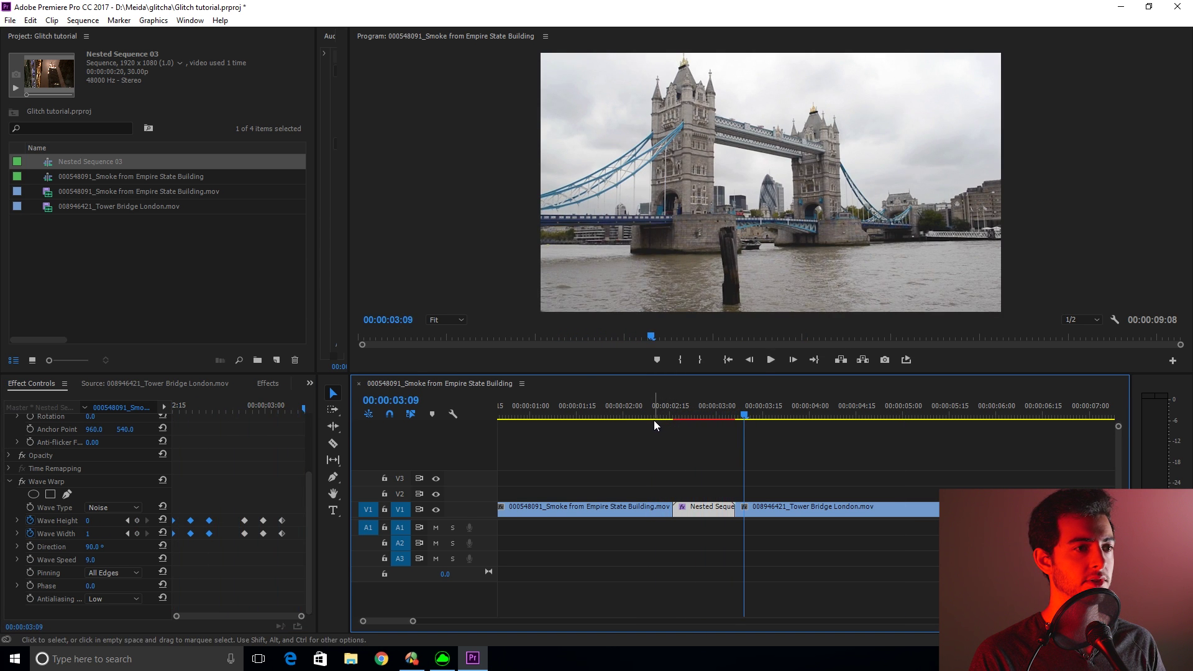
left_click(669, 410)
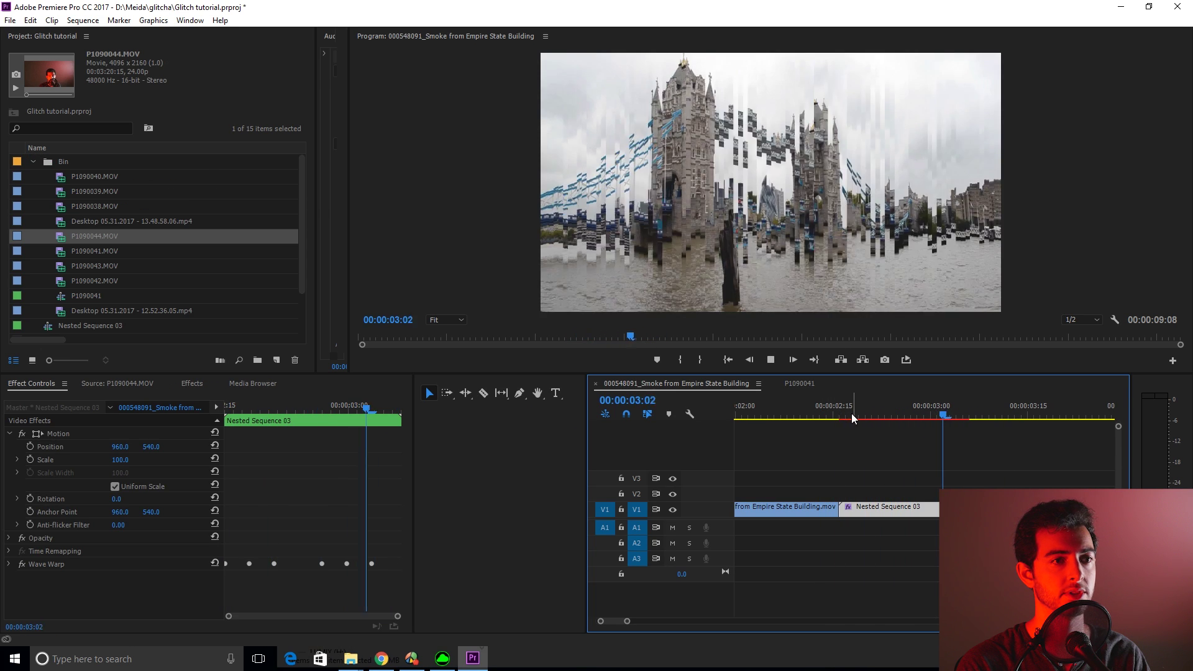
key("space")
Step: Duplicate the keyframed Wave Warp effect on the nested sequence
left_click_drag(826, 409, 904, 421)
left_click(60, 563)
key("ctrl+c")
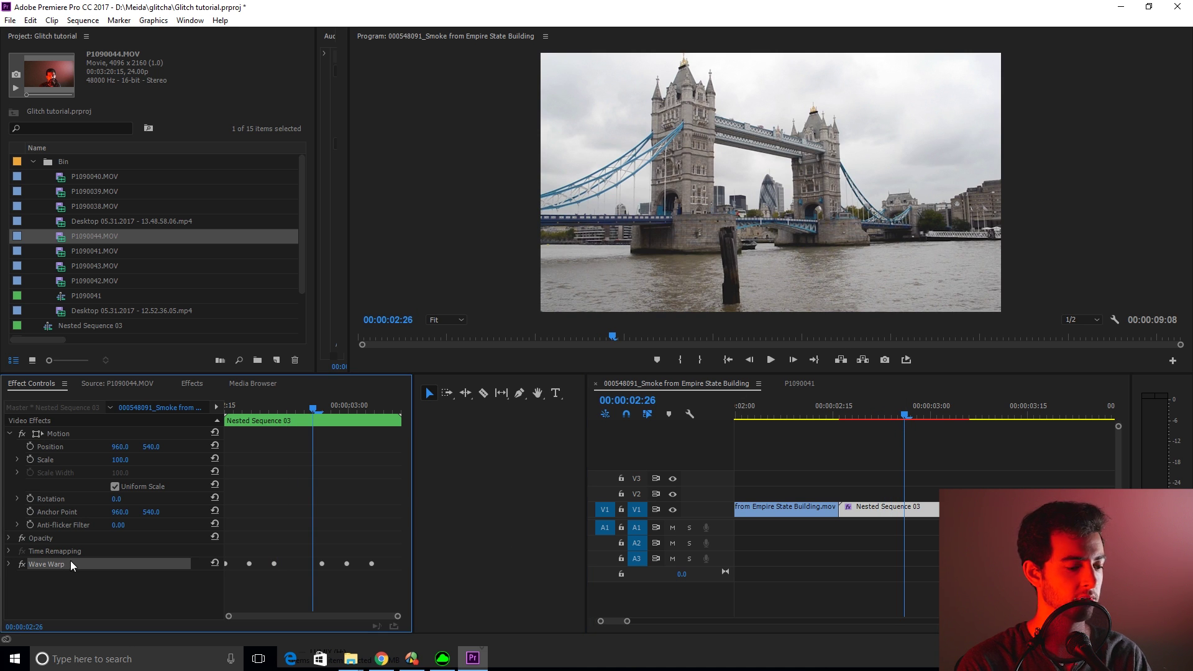
key("ctrl+v")
Step: Set the Direction of the duplicated Wave Warp to 180°
left_click(21, 577)
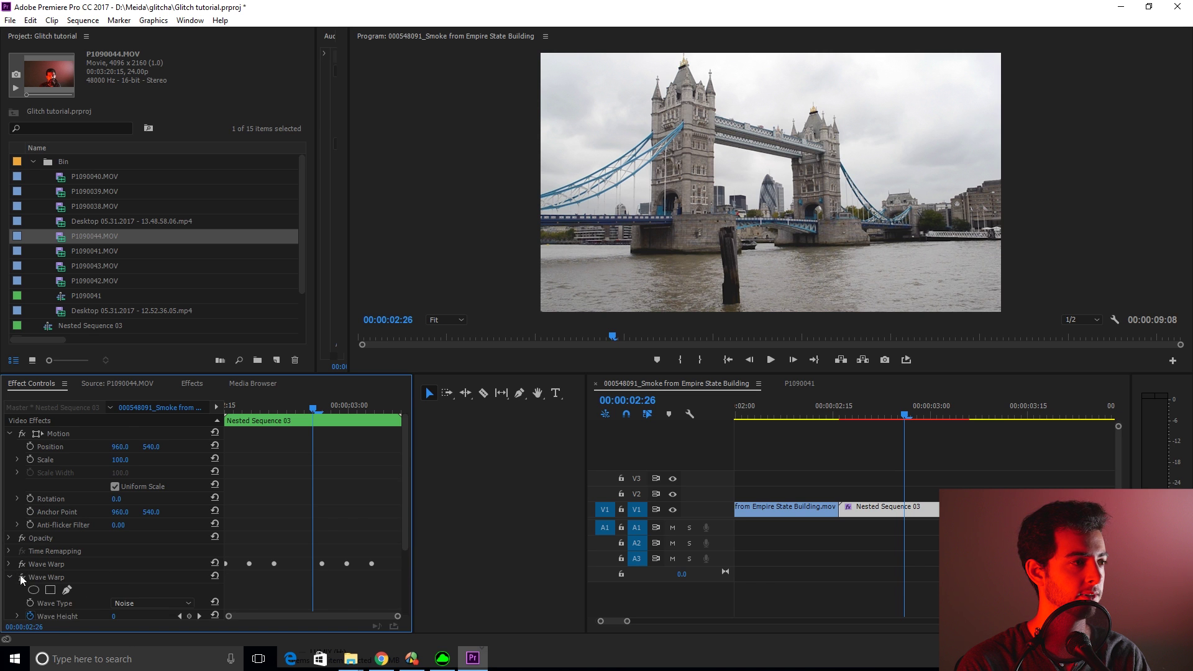
scroll(215, 563, "down", 1)
left_click(142, 575)
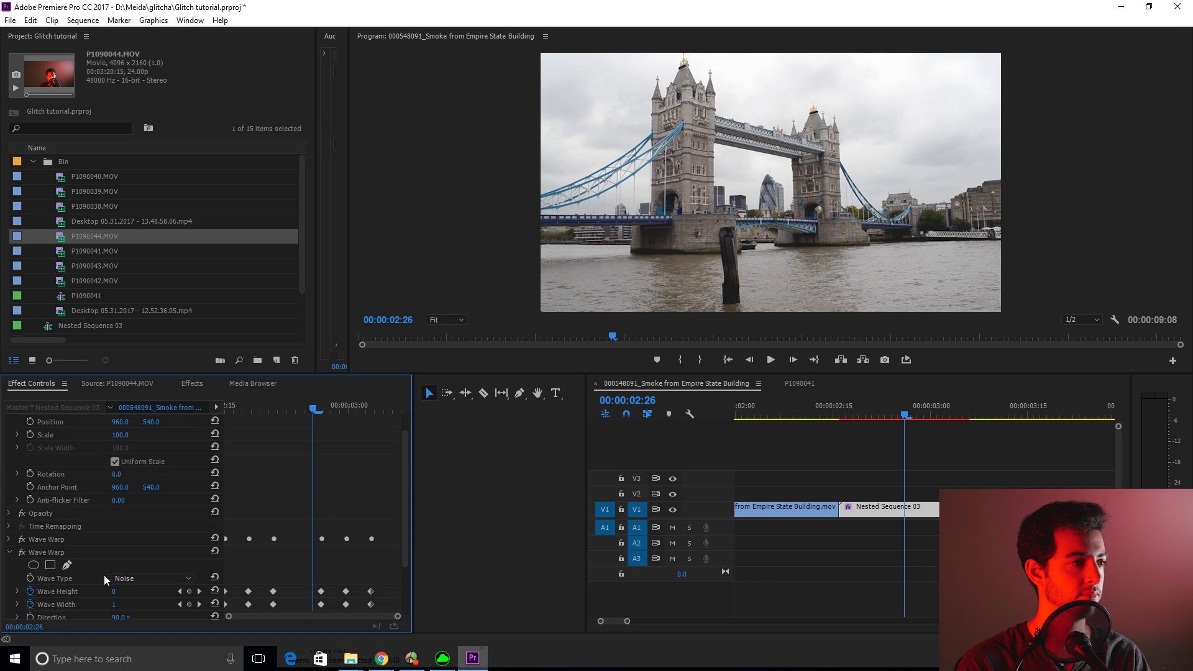
left_click(103, 576)
scroll(105, 569, "down", 3)
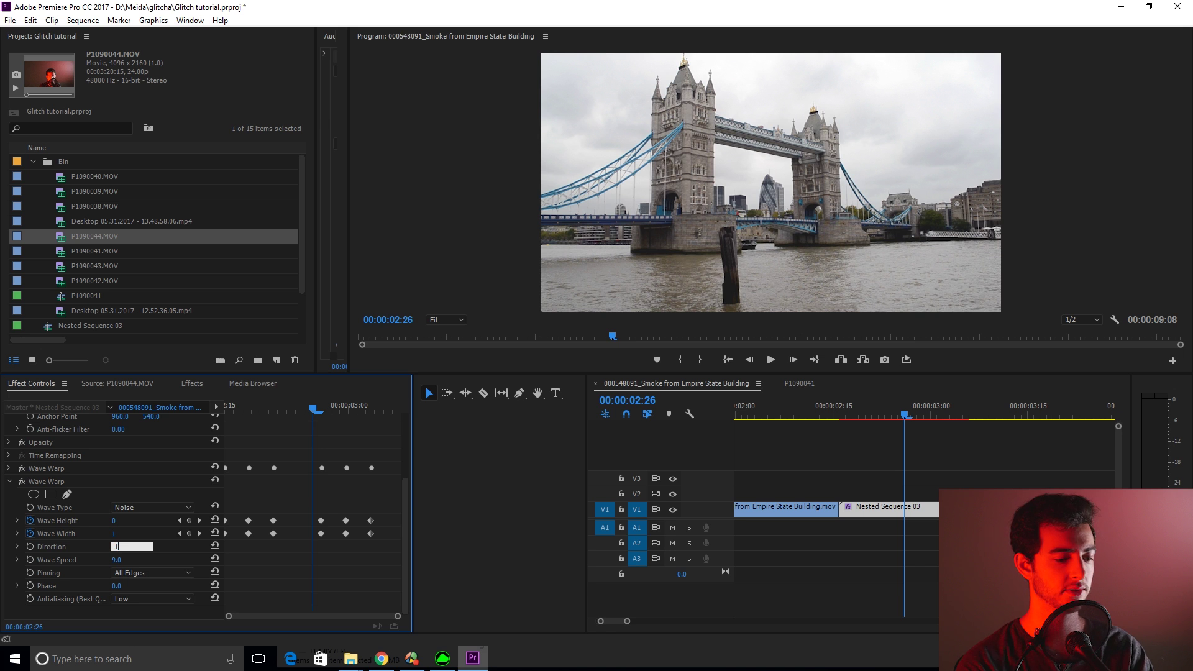
type("180")
key("Return")
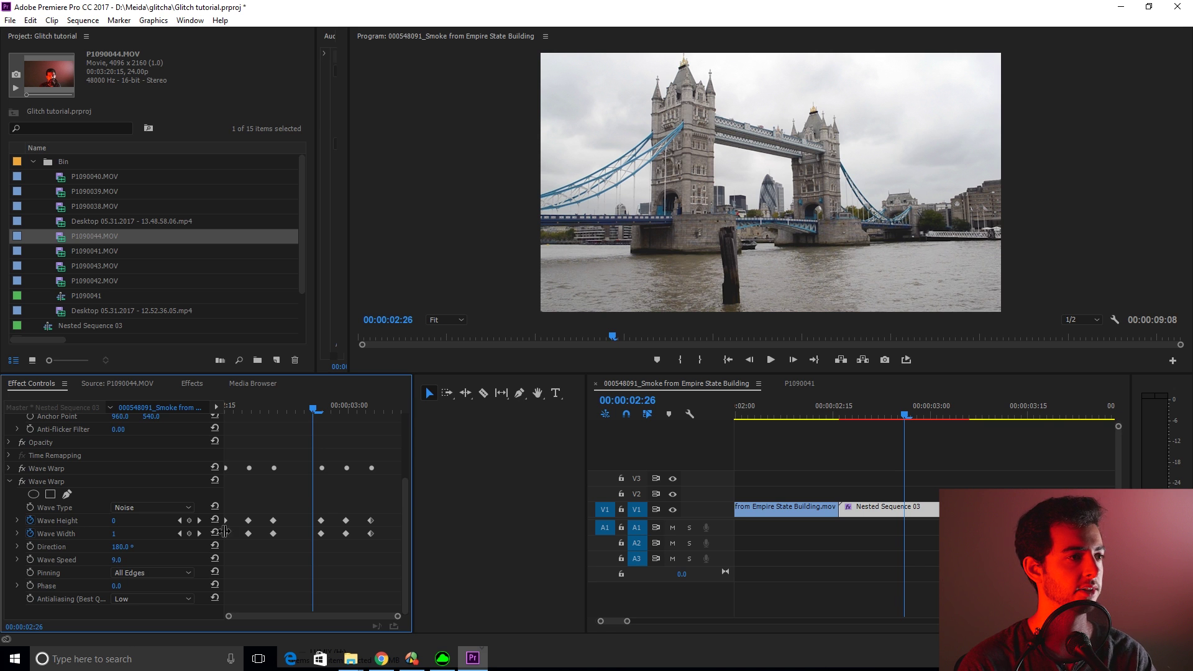
Step: Move the duplicated Wave Warp's first keyframe group closer to the start and spread its second group toward the end
mouse_move(241, 514)
left_mouse_down()
mouse_move(301, 546)
mouse_move(249, 524)
left_mouse_up()
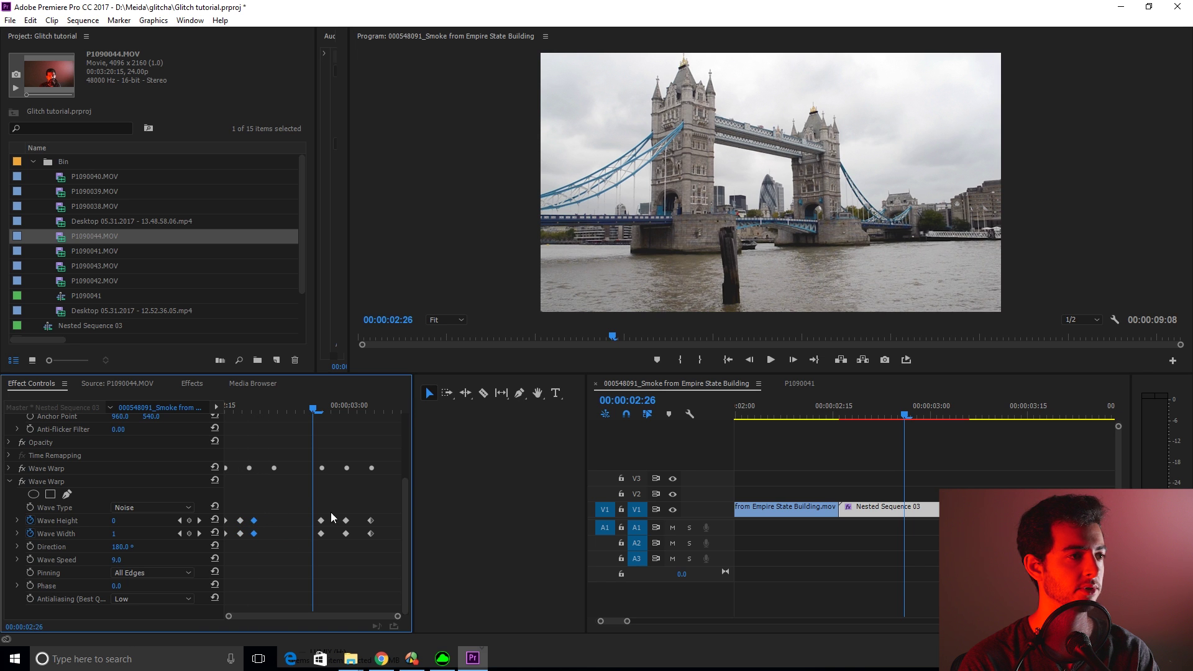
mouse_move(304, 513)
left_mouse_down()
mouse_move(393, 553)
mouse_move(398, 522)
mouse_move(328, 536)
mouse_move(339, 525)
left_mouse_up()
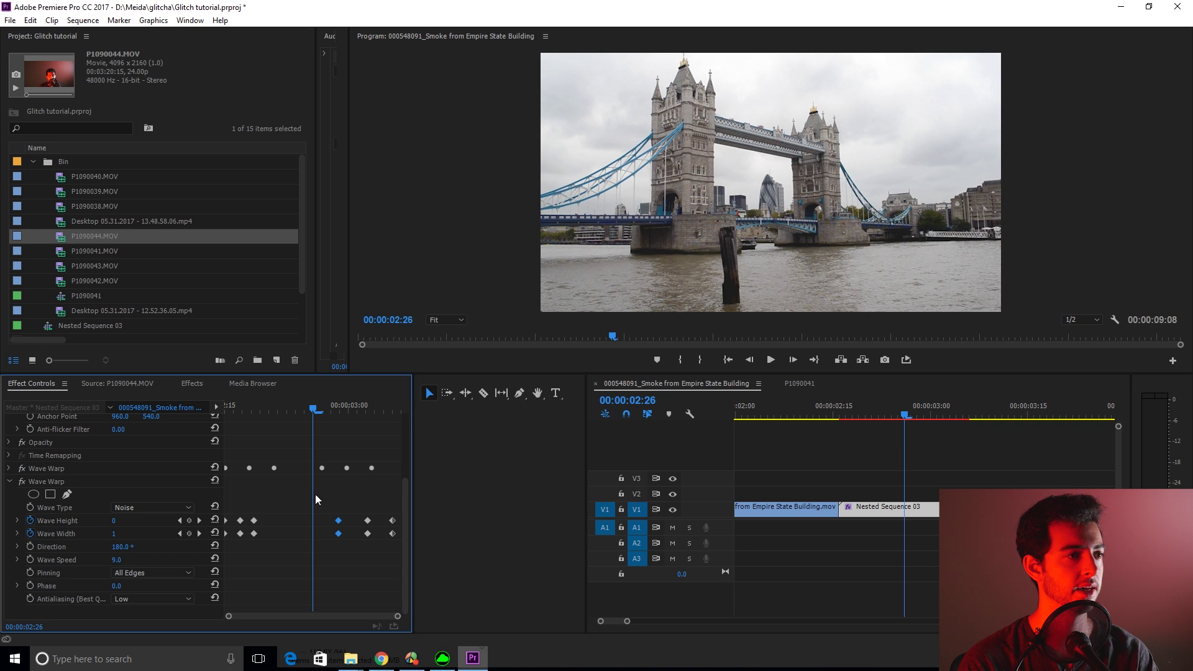
Step: Add a middle group of Wave Height and Wave Width keyframes to the duplicated Wave Warp, peaking at 220 and 380 around 00:00:02:25
left_click(189, 520)
left_click(190, 533)
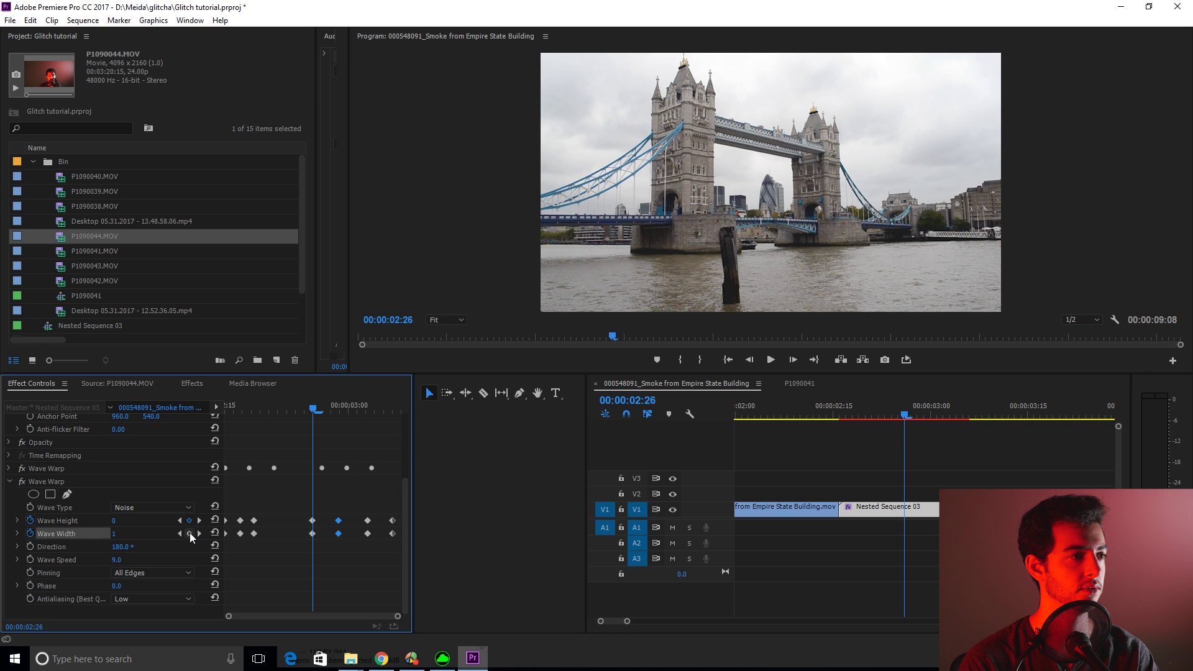
mouse_move(312, 521)
left_mouse_down()
mouse_move(326, 520)
mouse_move(311, 540)
mouse_move(320, 554)
mouse_move(307, 528)
mouse_move(294, 529)
left_mouse_up()
left_click(189, 520)
left_click(190, 533)
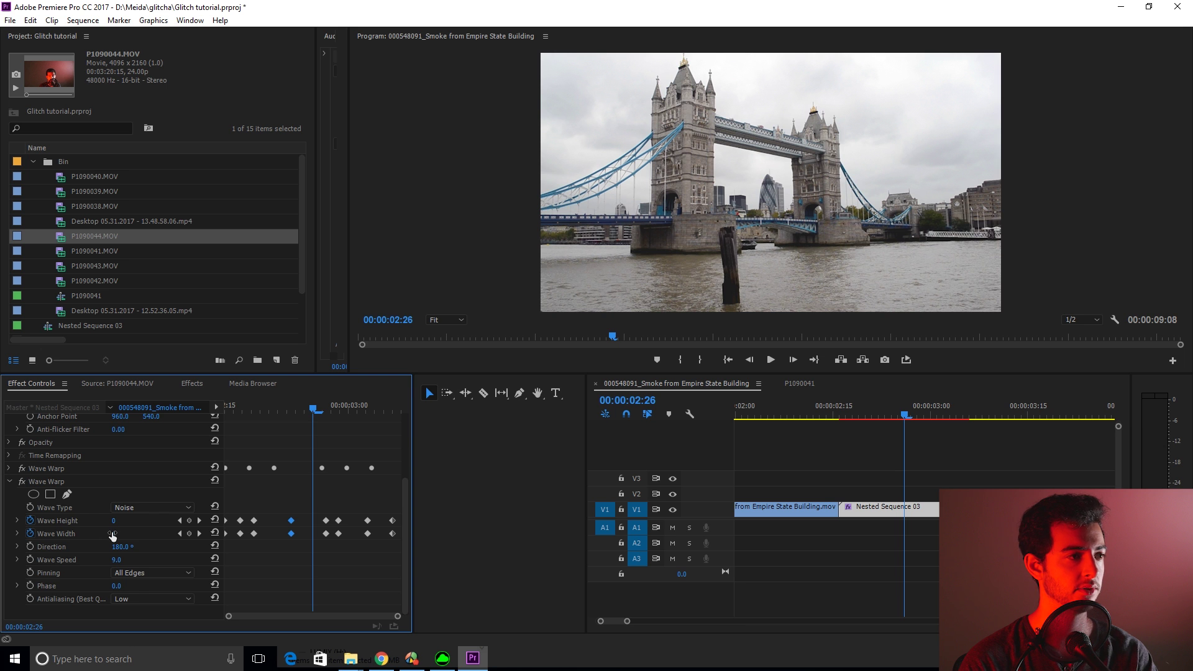
left_click_drag(113, 538, 306, 527)
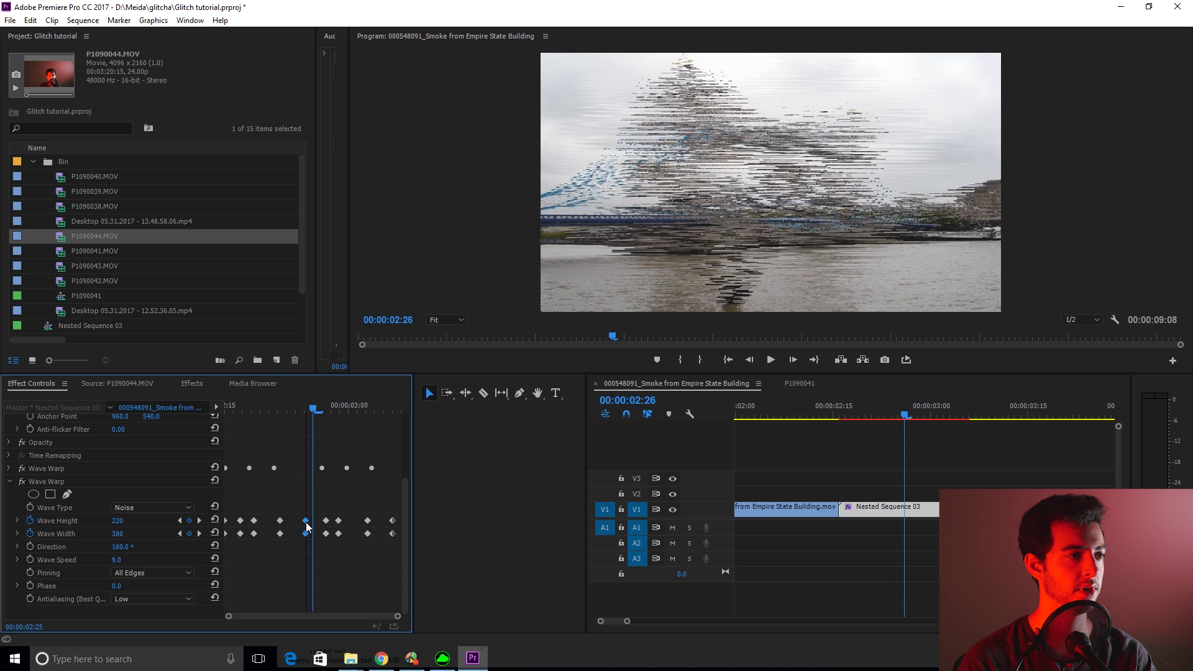
left_click(878, 574)
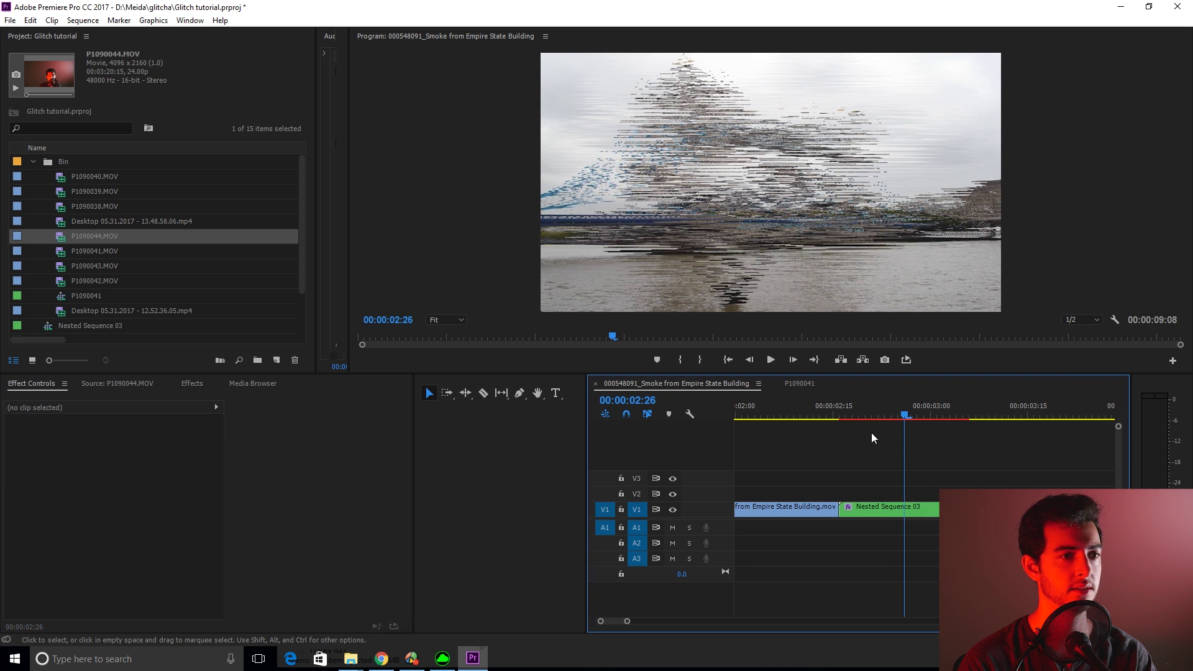
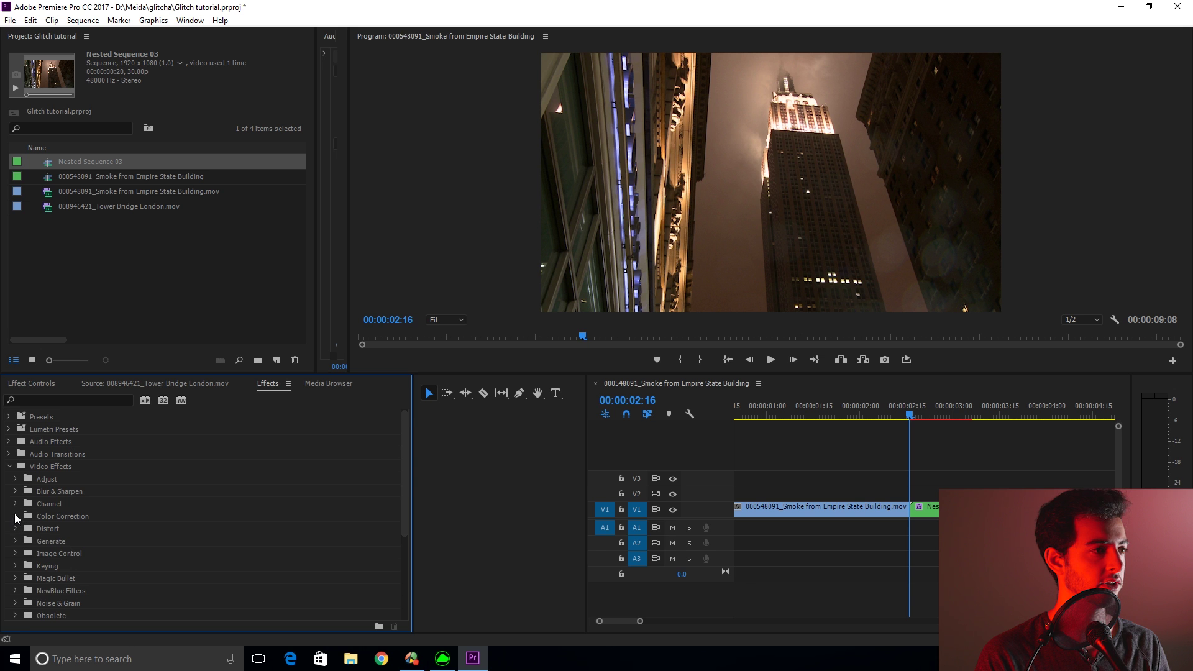
Step: Apply Color Balance (HLS) to the nested sequence and turn on keyframing for Hue, Lightness and Saturation at 00:00:02:16
left_click(16, 517)
scroll(70, 542, "down", 3)
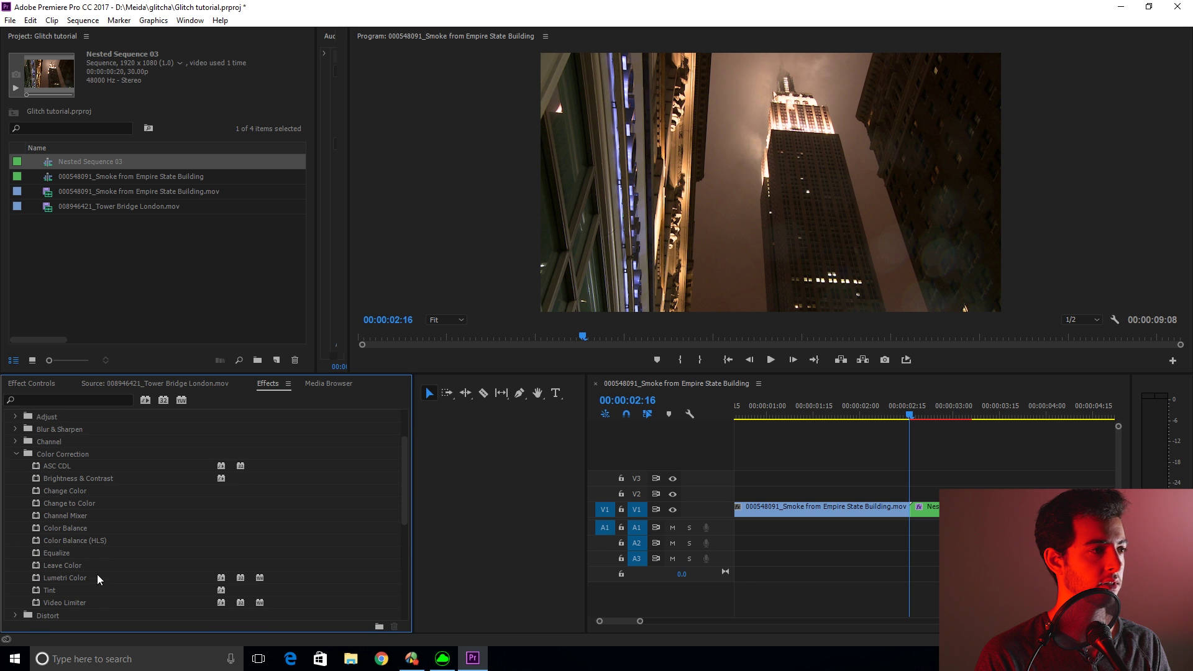
left_click_drag(80, 542, 937, 511)
left_click(29, 572)
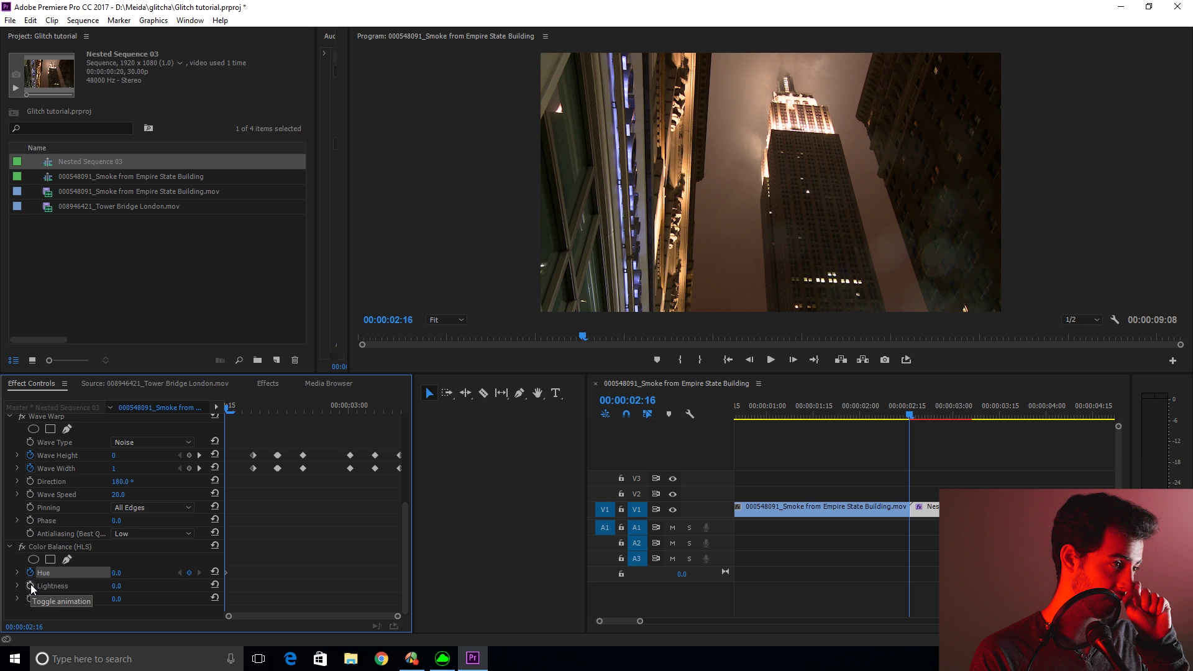
left_click(30, 586)
left_click(30, 599)
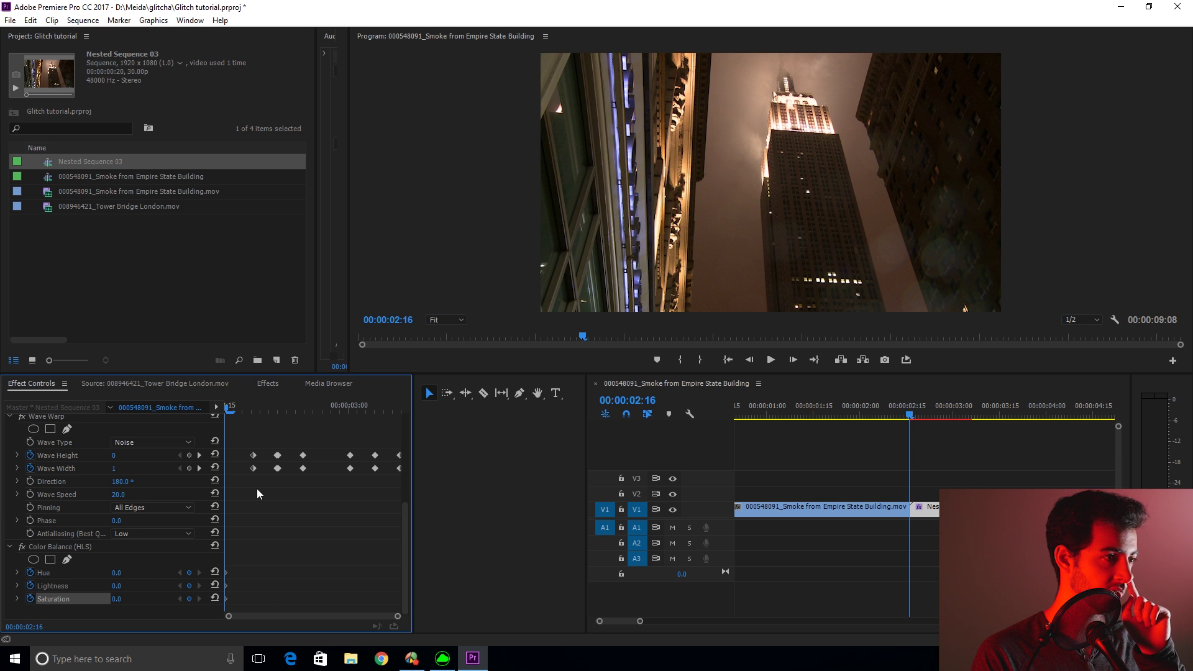
Step: Keyframe Hue at 187° around 00:00:03:01, add another Hue keyframe at the nested sequence's end, and play the result
left_click_drag(239, 410, 309, 431)
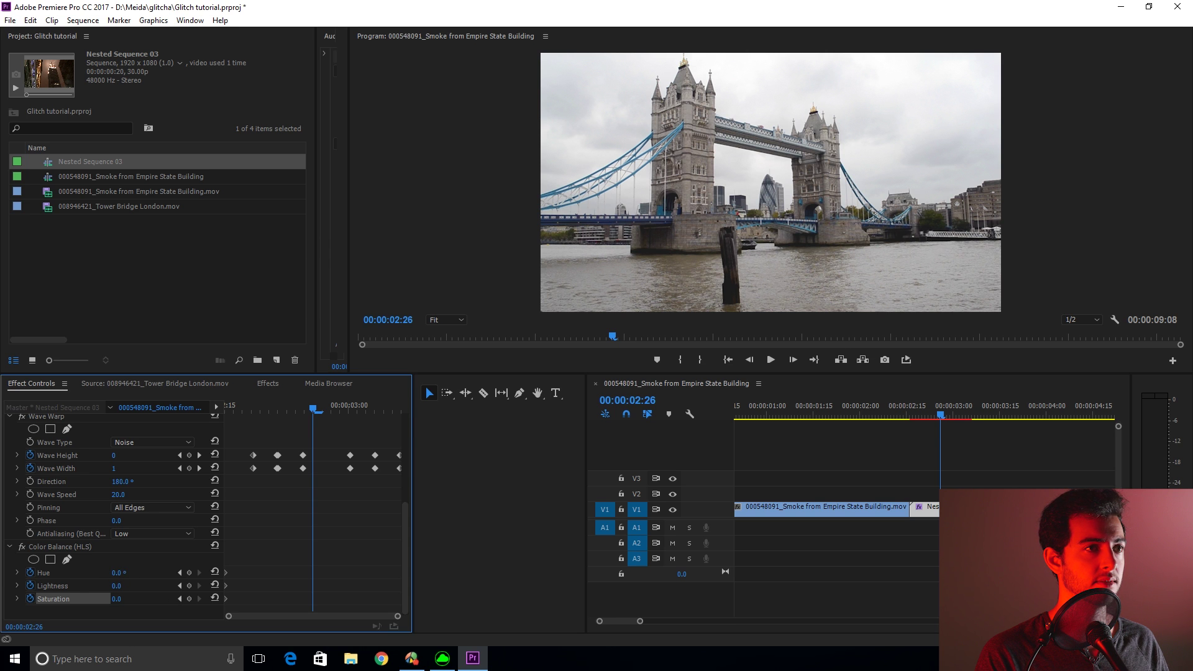
left_click_drag(116, 572, 232, 572)
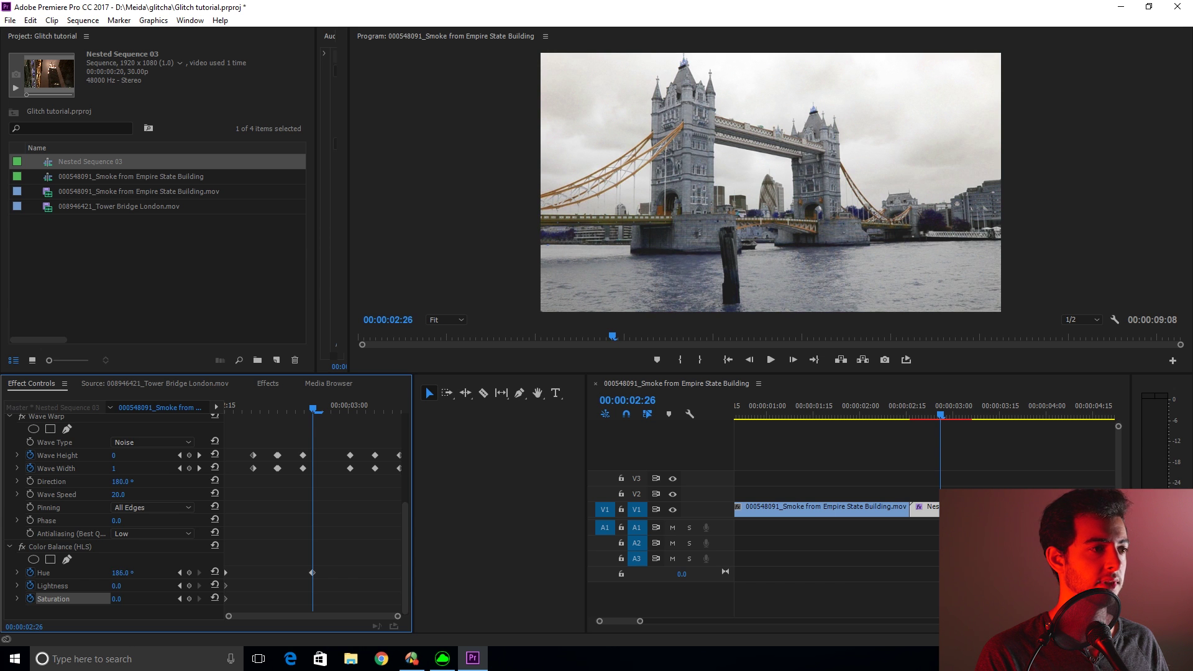
left_click_drag(311, 573, 359, 572)
left_click(382, 409)
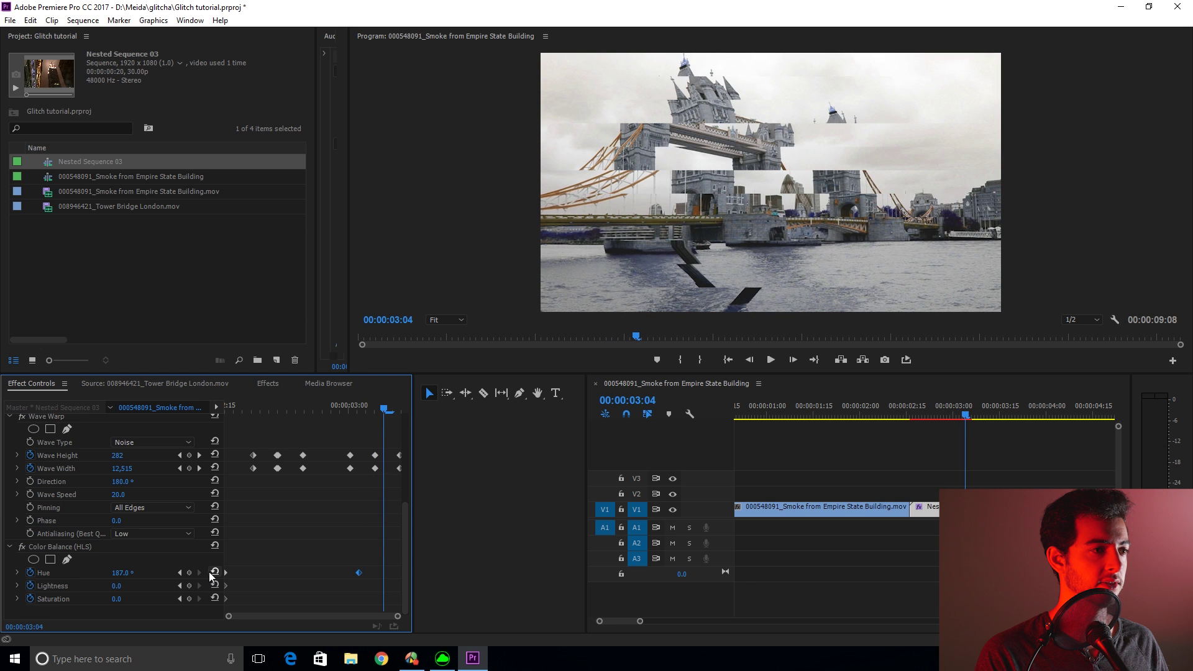
left_click_drag(383, 572, 398, 572)
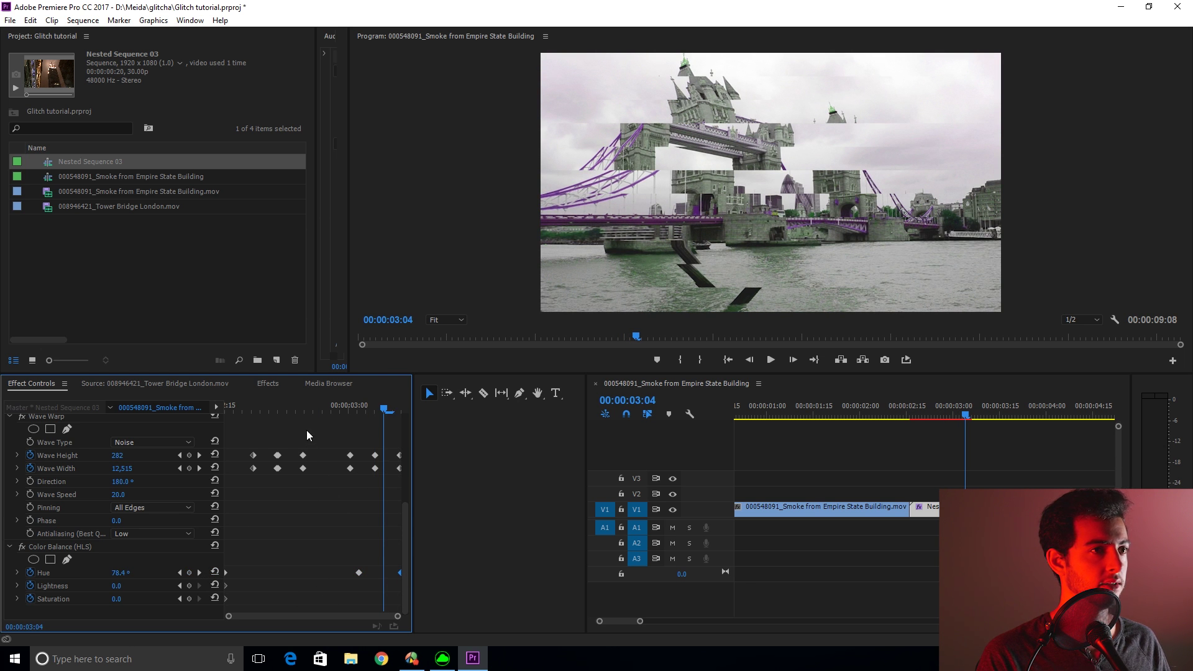
key("space")
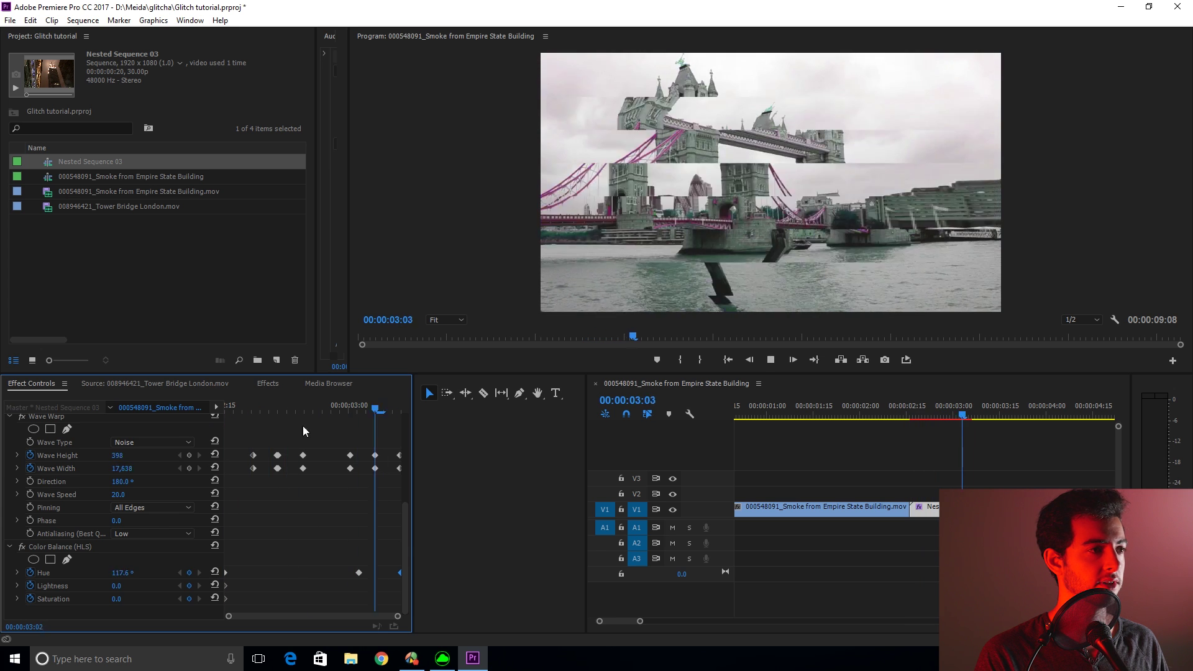
Step: Keyframe Lightness at 68 on 00:00:02:22 and at 0 on 00:00:02:27
left_click_drag(235, 408, 278, 409)
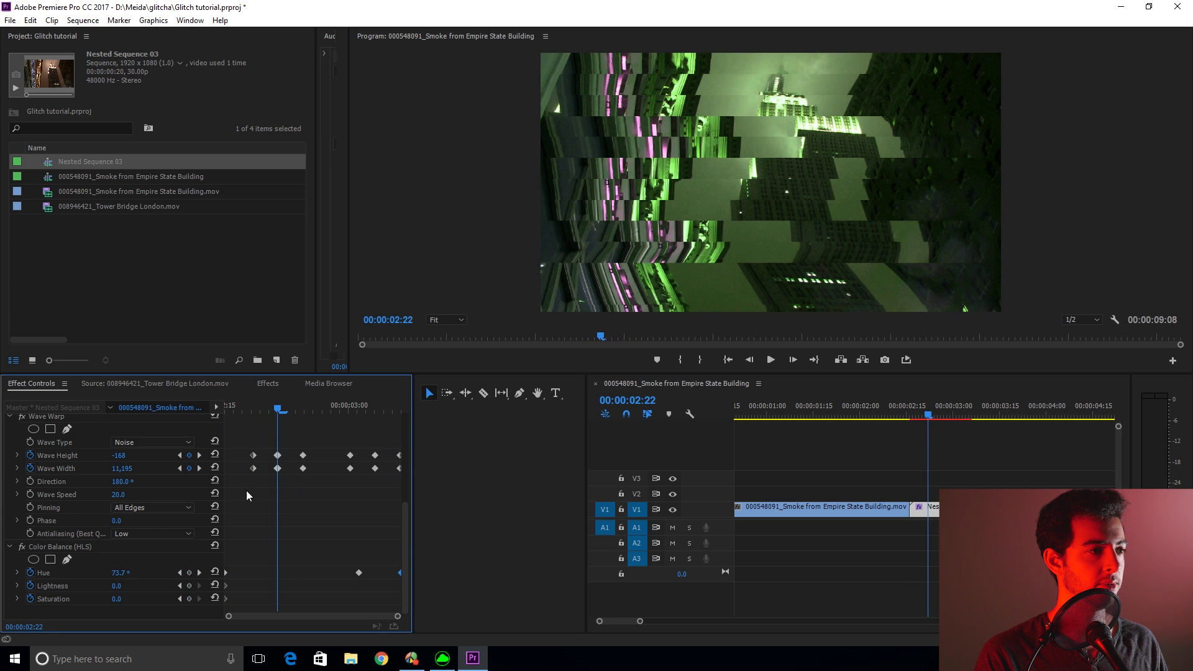
left_click_drag(119, 591, 163, 591)
key("shift+Right")
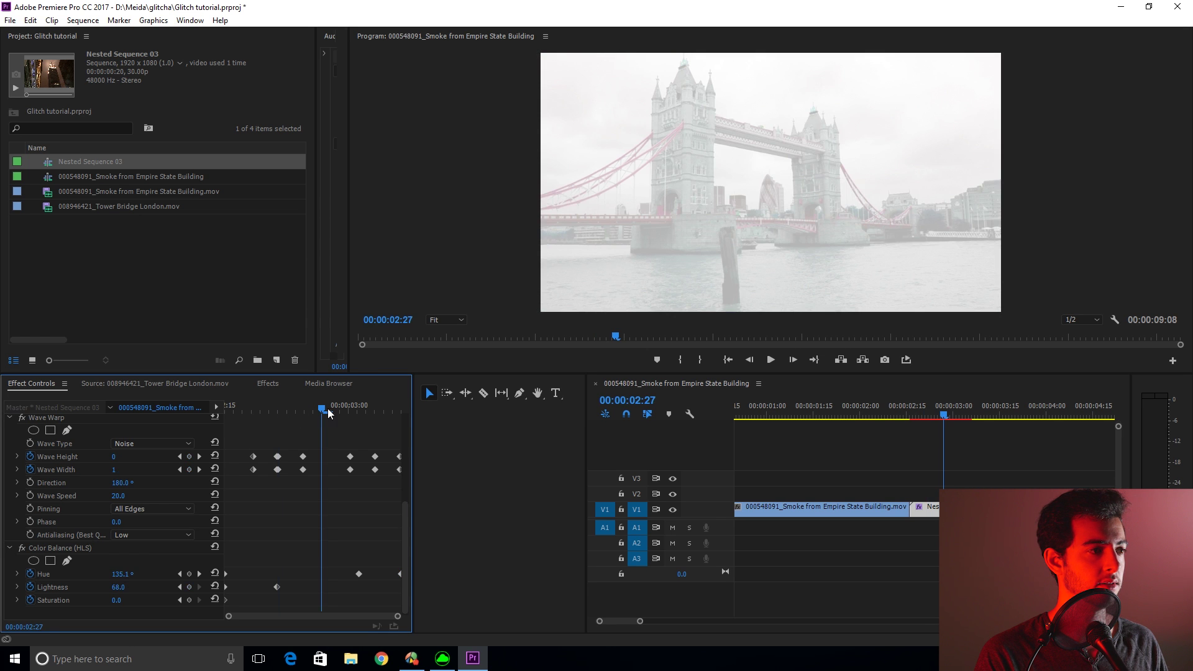
left_click(122, 586)
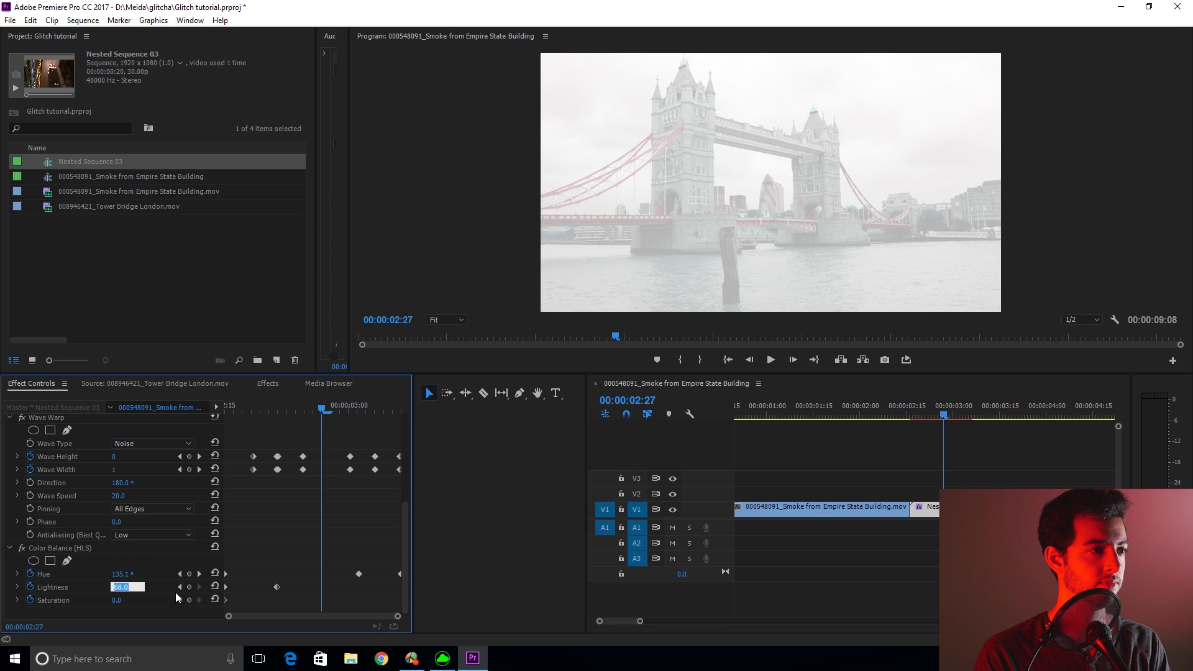
type("0")
key("Return")
left_click(351, 408)
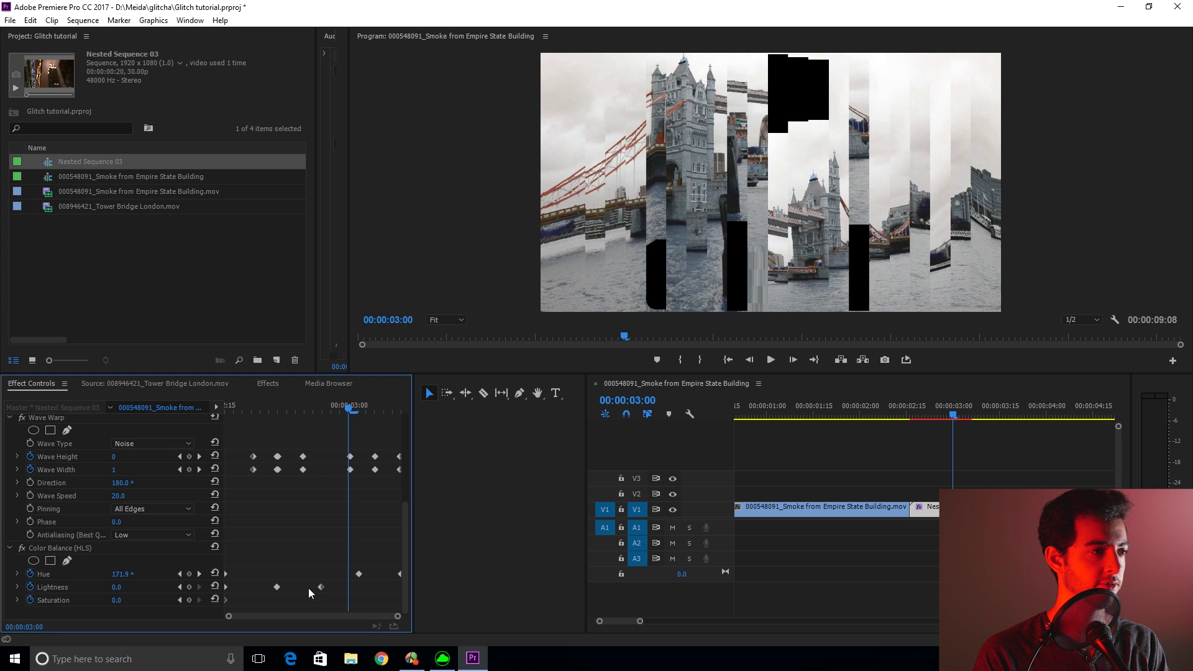
Step: Keyframe Lightness at 30 on 00:00:03:00 and reset it to 0 on 00:00:03:02
left_click(117, 587)
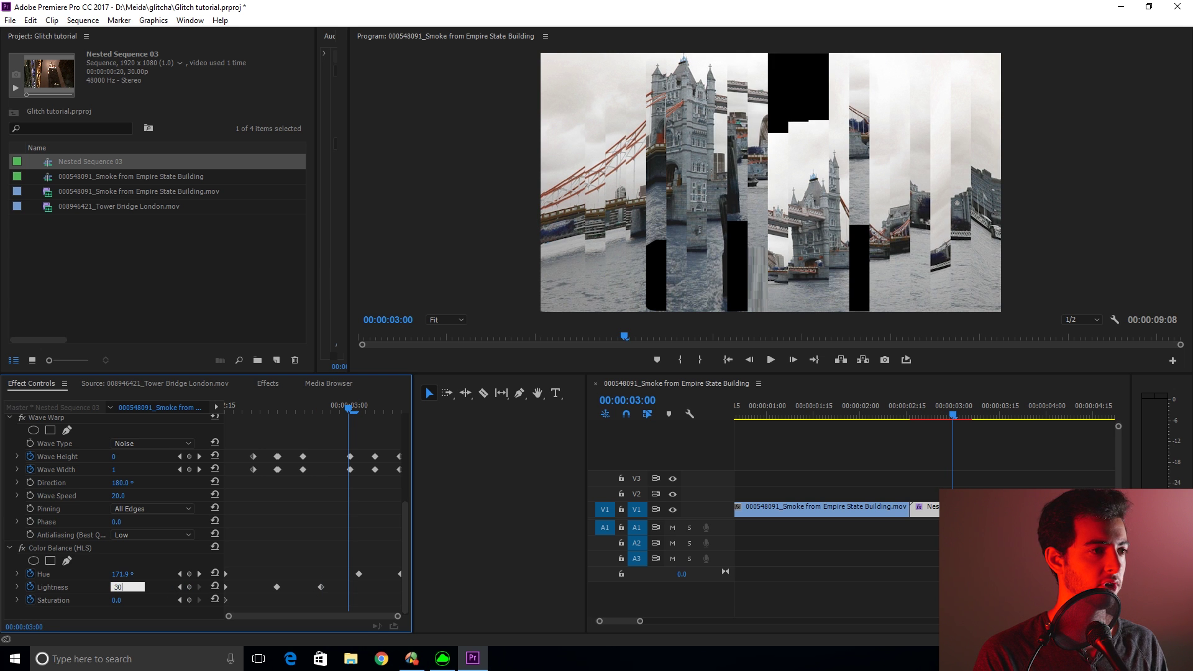
type("30")
key("Return")
left_click(366, 410)
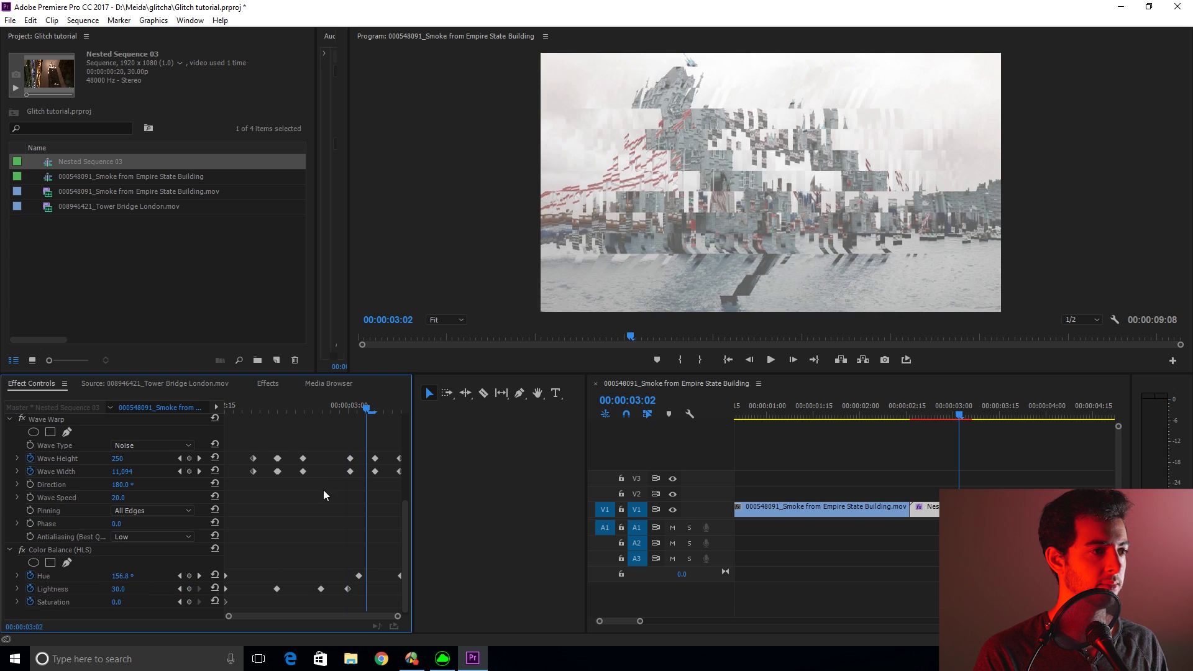
left_click(214, 588)
Step: Keyframe the Color Balance (HLS) Saturation at 100 on 00:00:02:22 and at 0 on 00:00:02:26
left_click(227, 408)
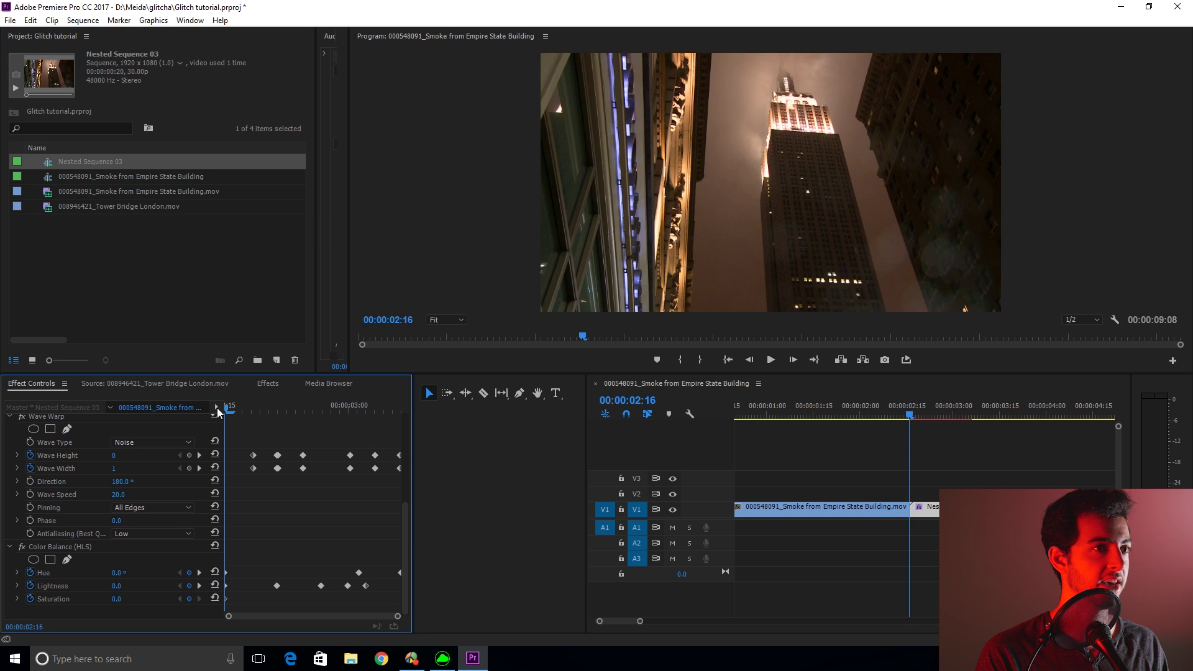
left_click_drag(219, 409, 280, 417)
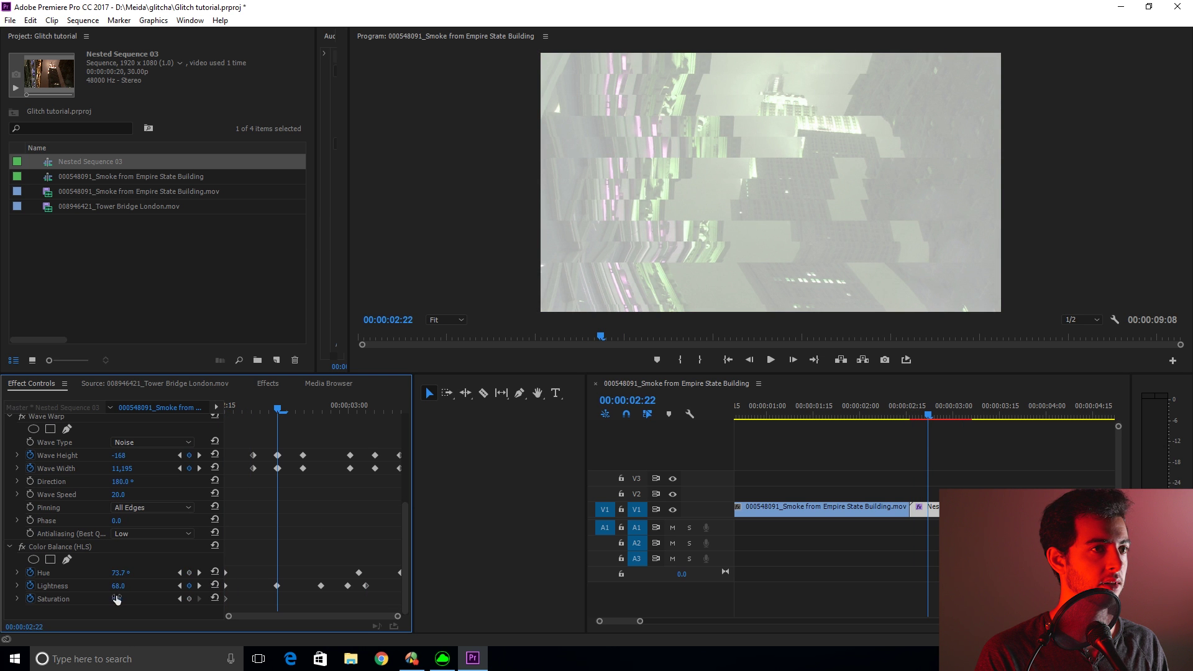
type("100")
key("Return")
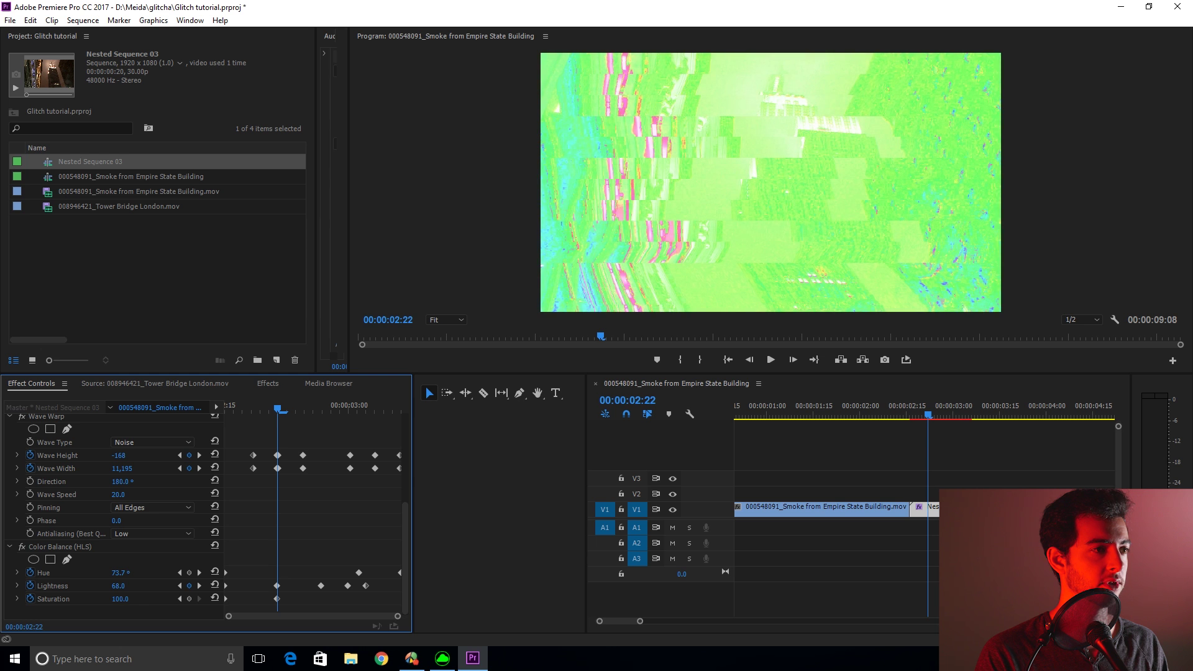
key("Right")
key("Right")
key("Right")
key("Right")
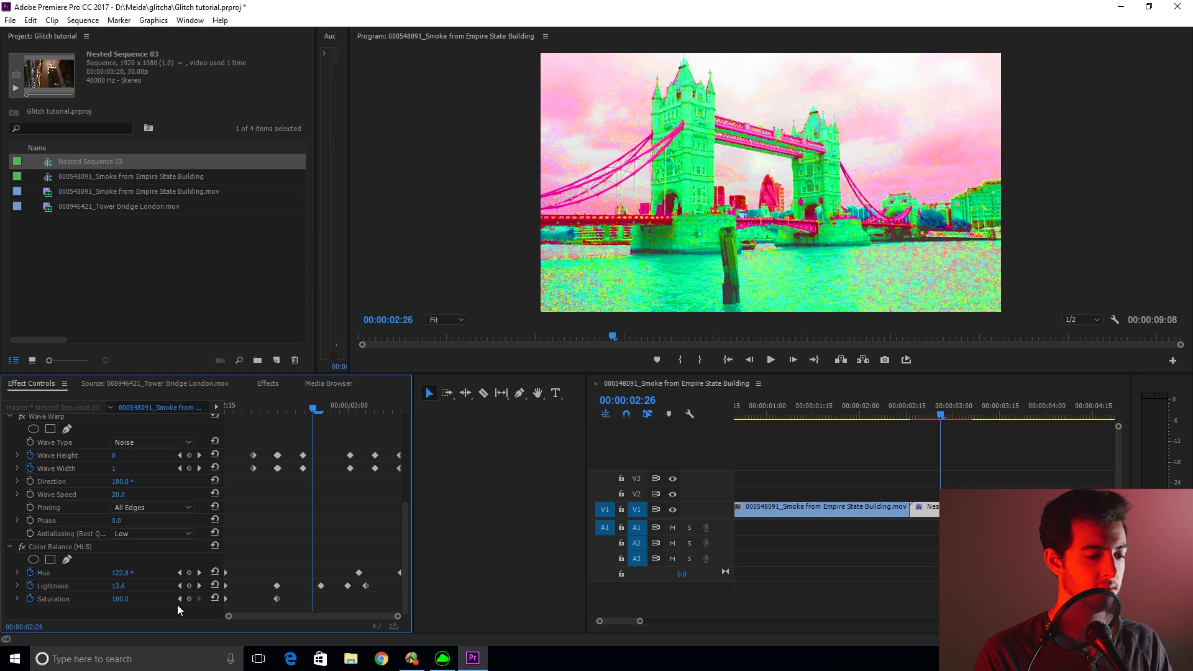
left_click(133, 597)
type("0")
key("Return")
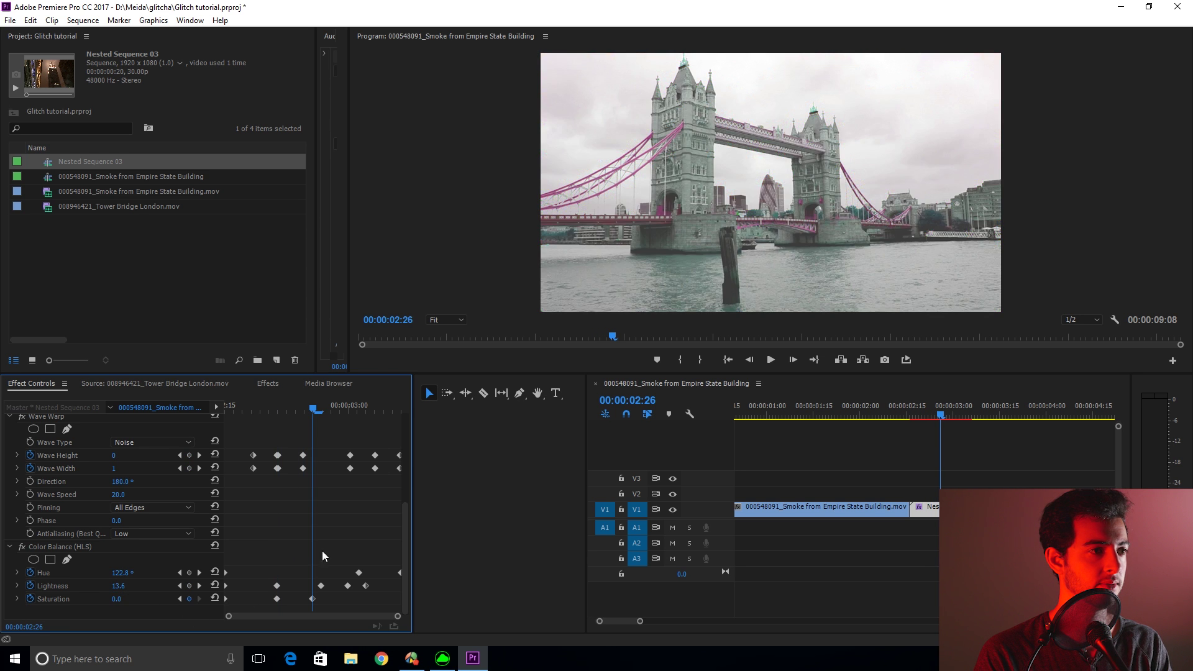
Step: Keyframe Saturation at 100 on 00:00:03:02 and at -100 on 00:00:03:05
left_click_drag(339, 403, 367, 401)
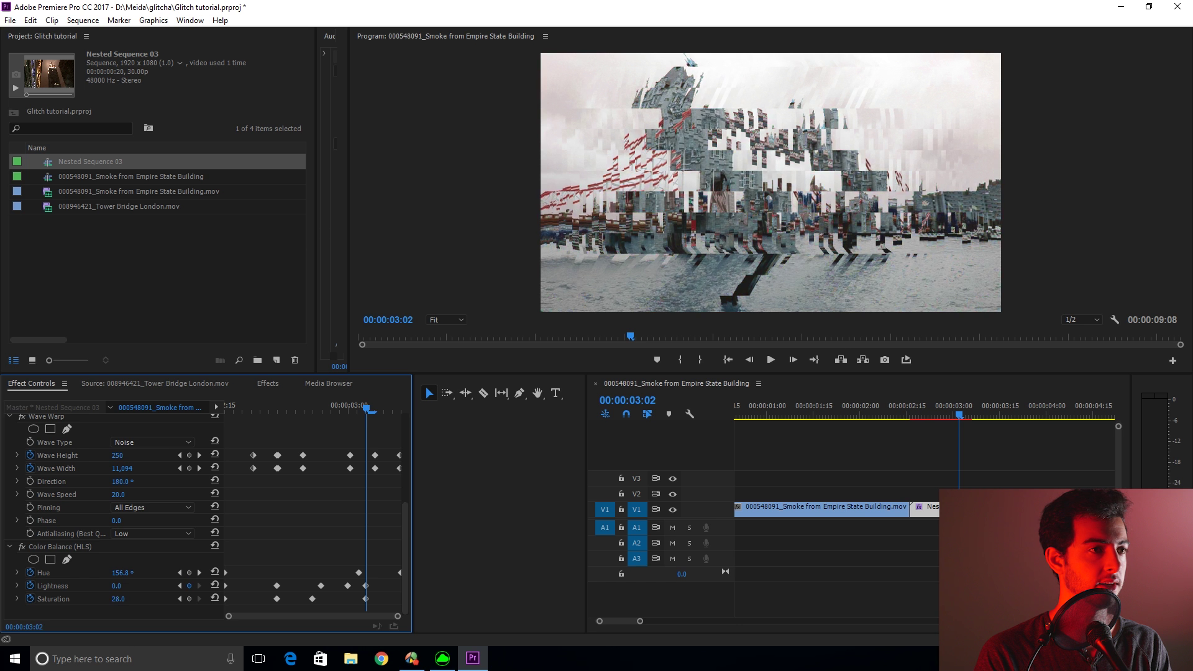
left_click_drag(118, 599, 259, 432)
left_click_drag(384, 409, 392, 415)
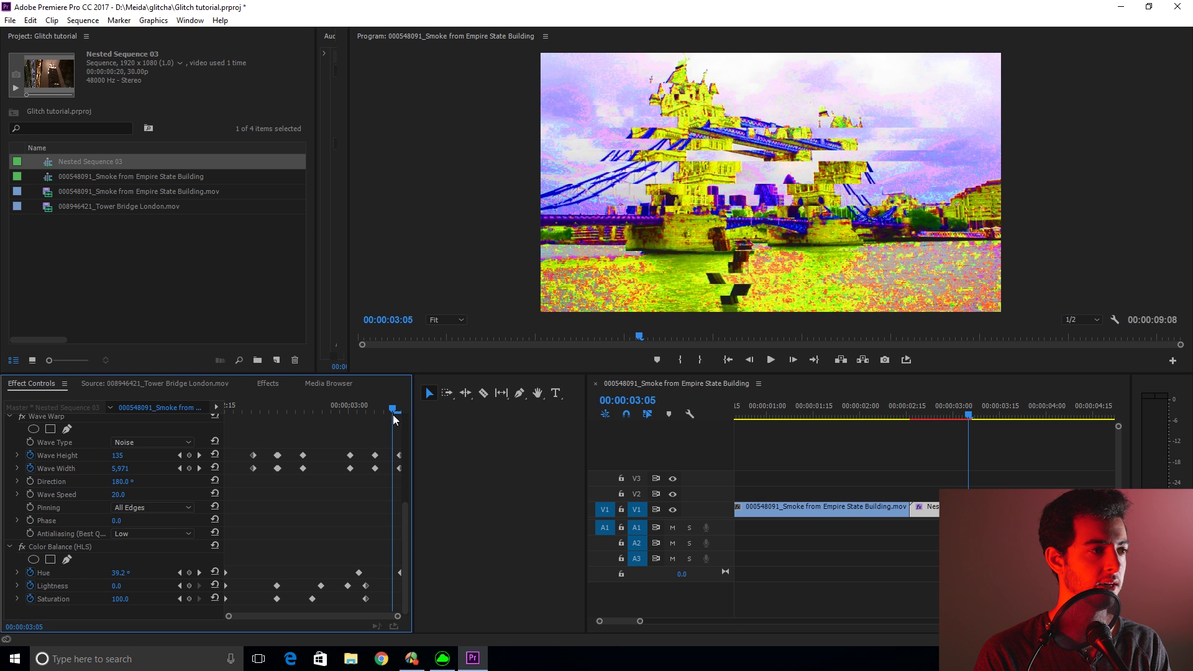
left_click_drag(116, 599, 131, 598)
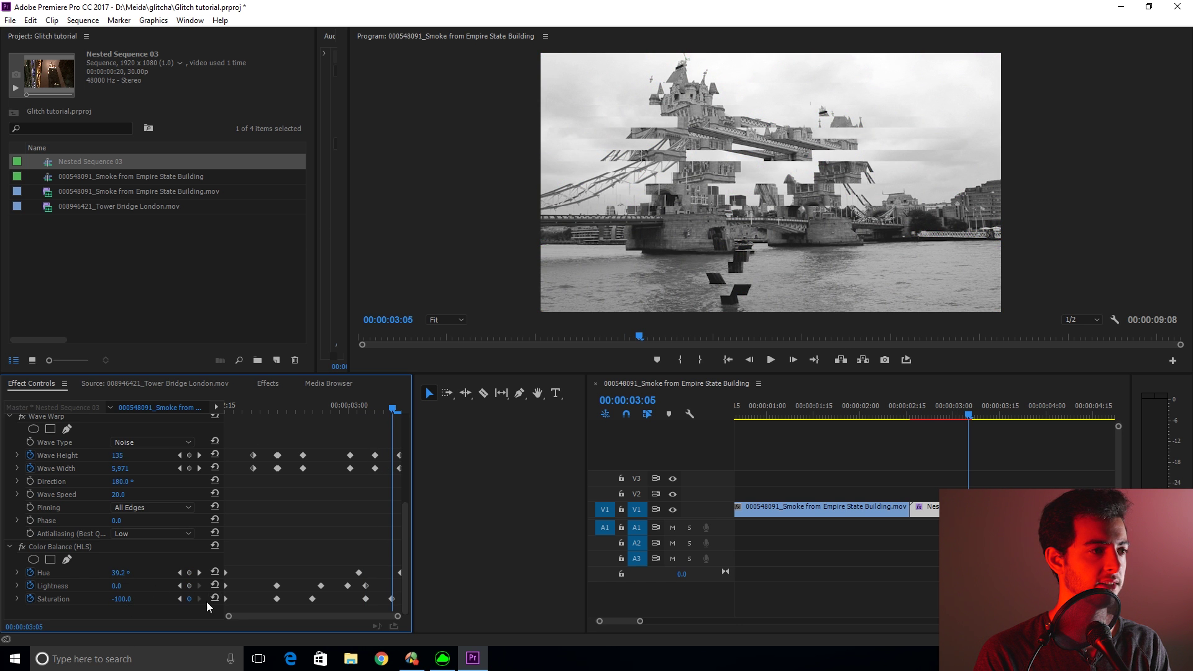
Step: Play the glitch transition several times from just before the nested sequence, and inspect the frame at 00:00:02:22
left_click(866, 413)
key("space")
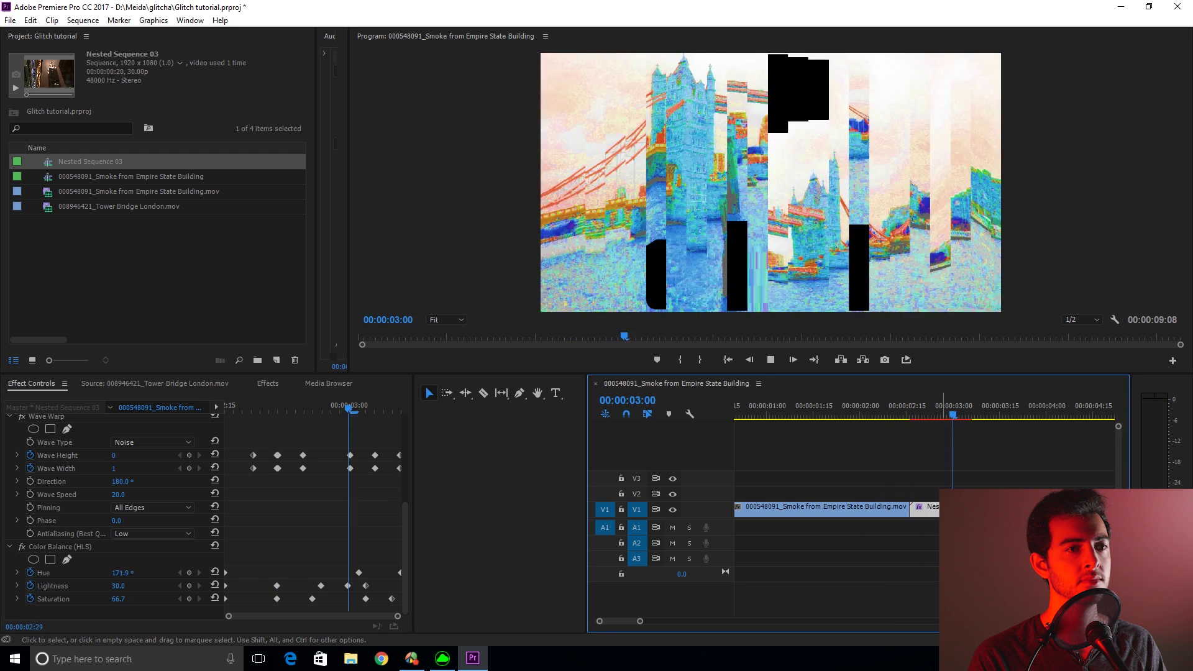
left_click(882, 404)
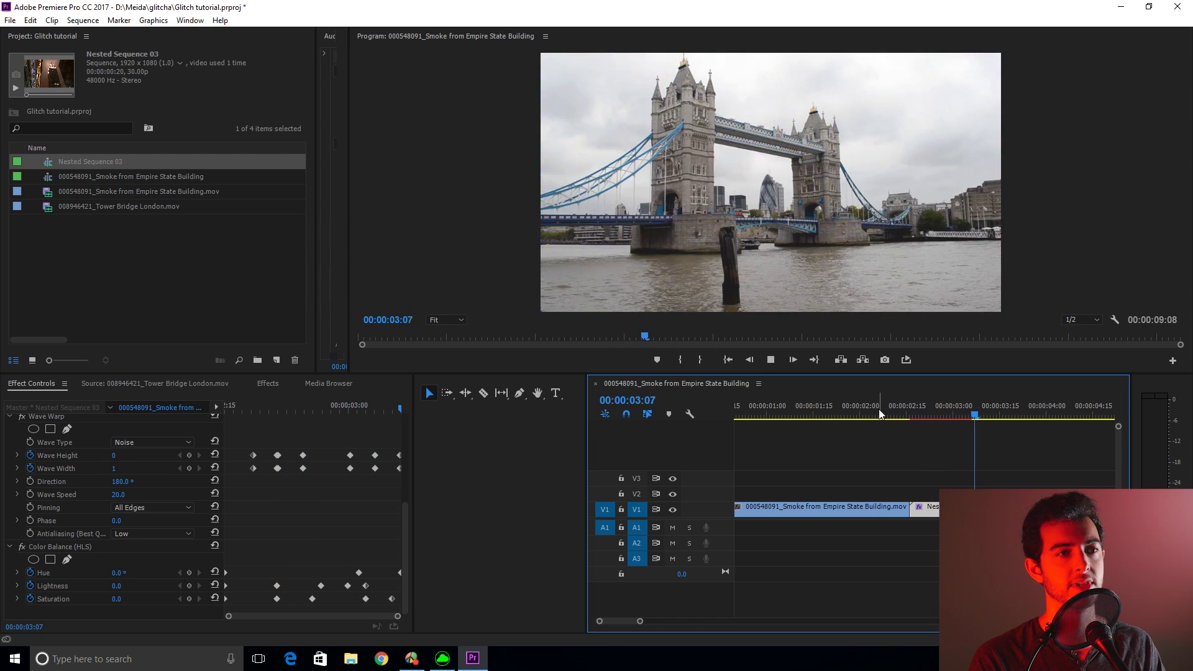
left_click(879, 408)
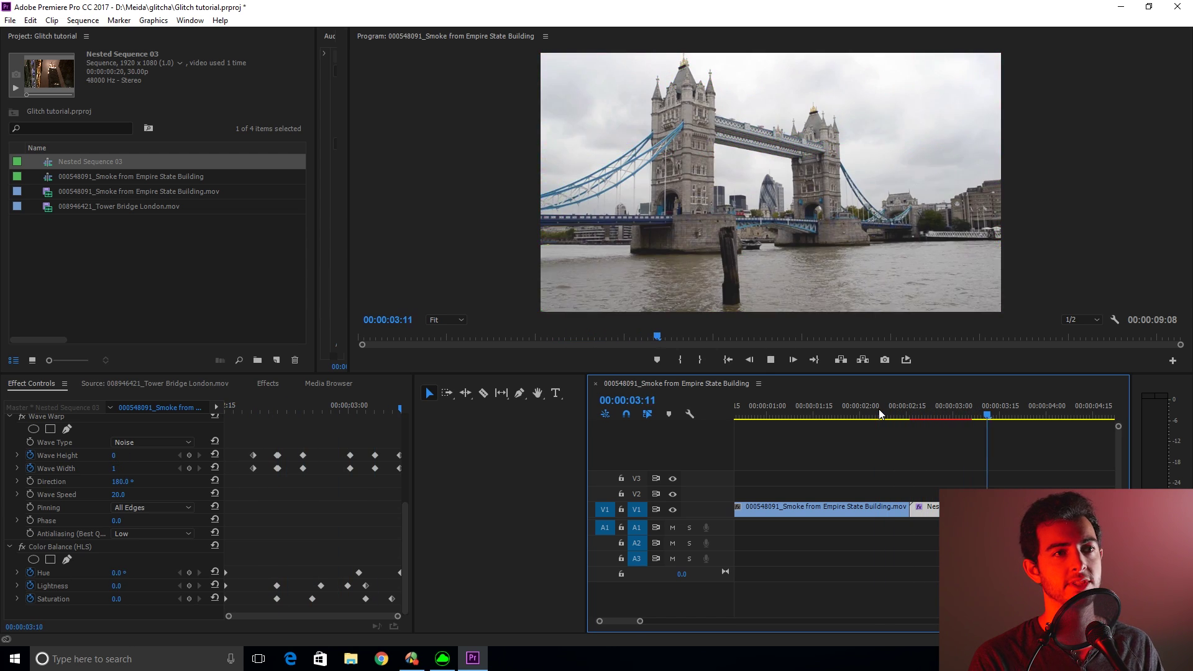
left_click(879, 408)
left_click(857, 409)
left_click(926, 452)
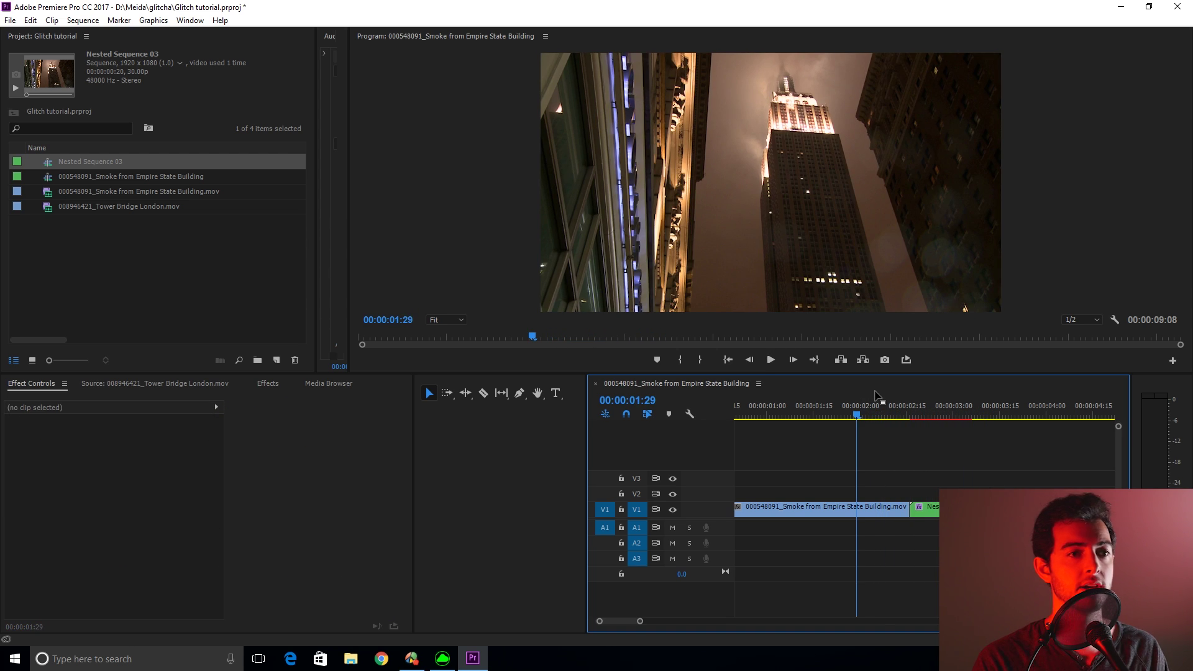
left_click(928, 408)
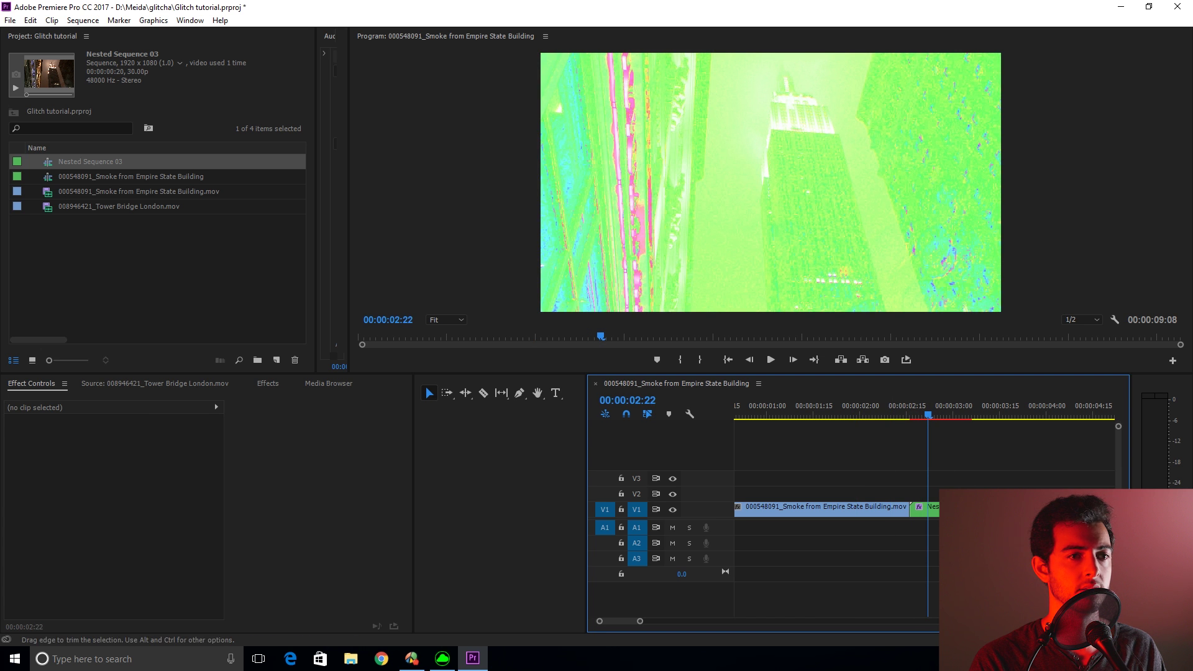
Step: Collapse the nested sequence's effect settings and start saving both Wave Warp effects and Color Balance (HLS) together as a preset
left_click(925, 510)
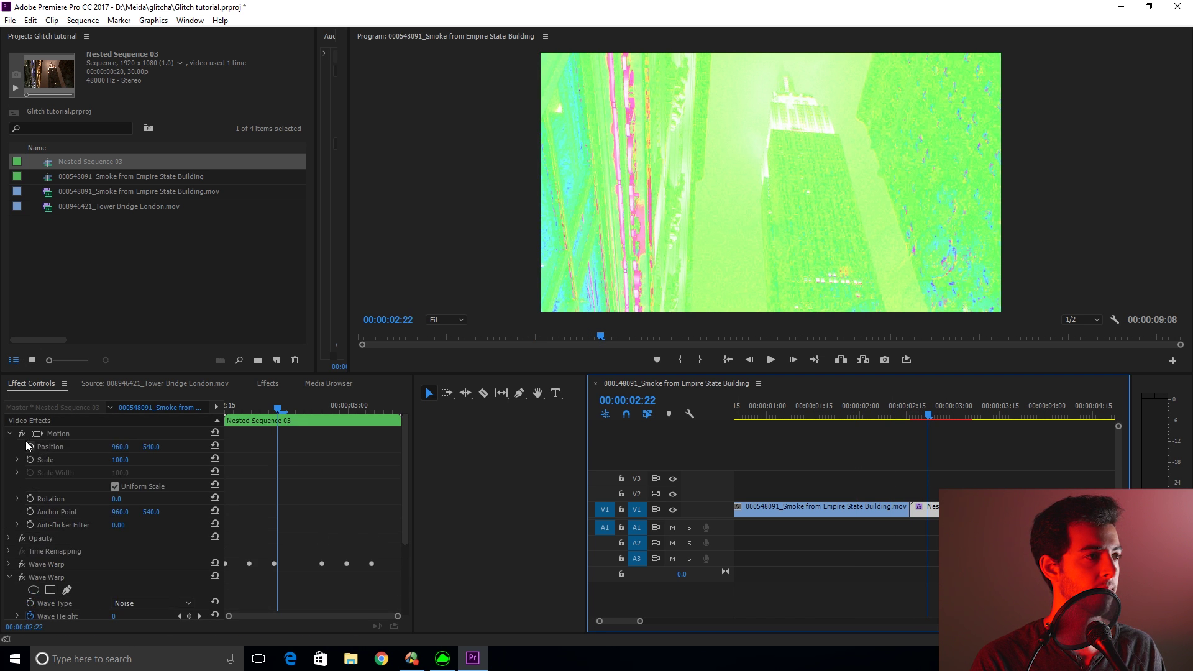
left_click(9, 434)
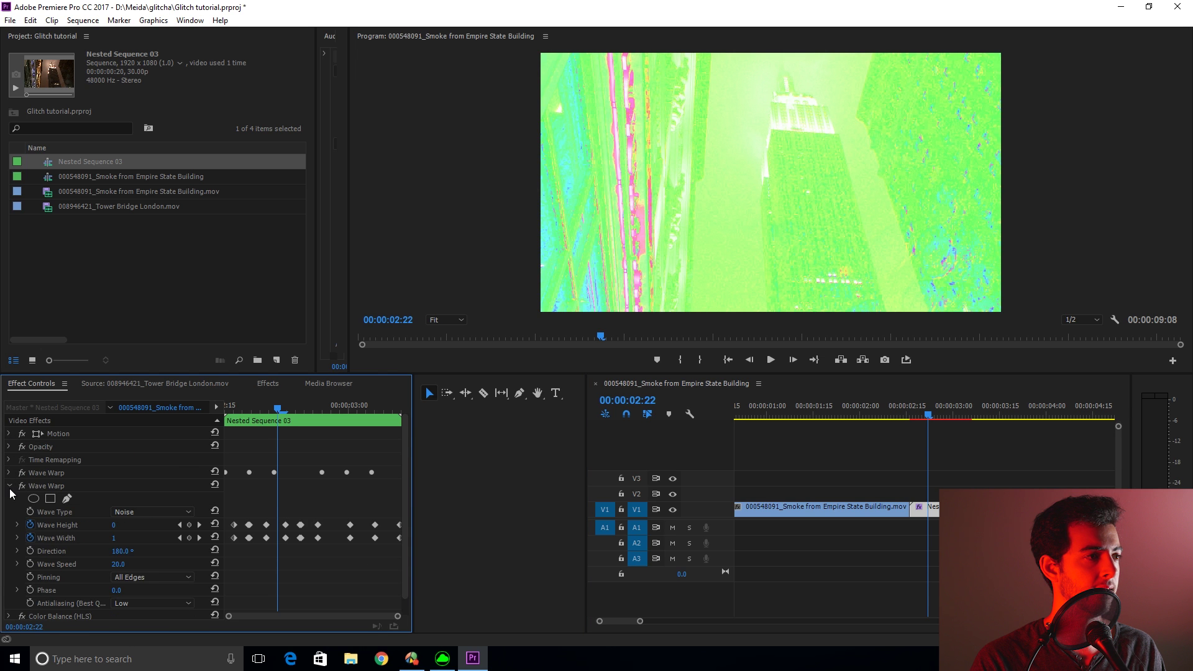
left_click(9, 489)
left_click(50, 475)
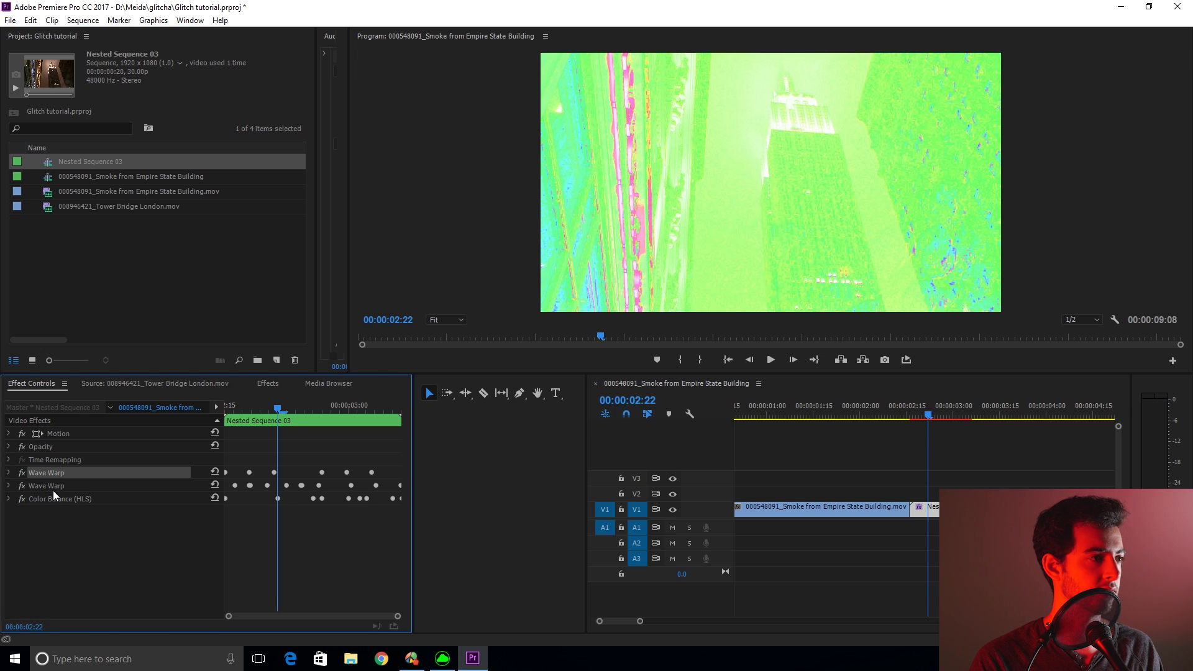
left_click(55, 487, "ctrl")
left_click(54, 476, "ctrl")
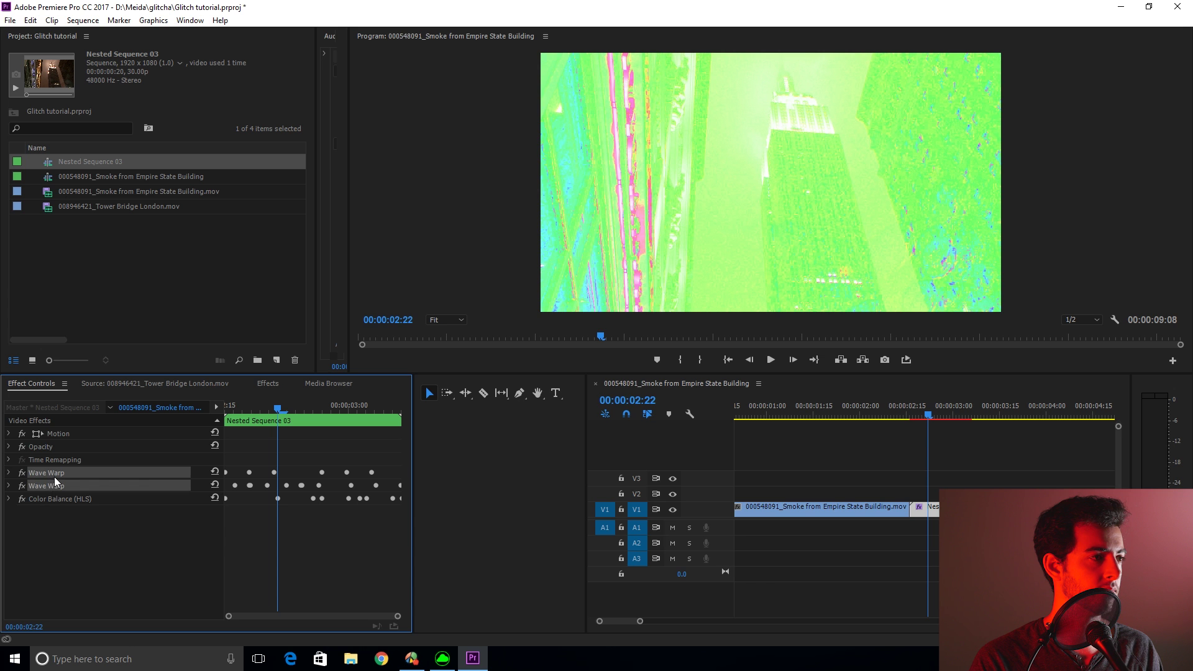
left_click(54, 498, "ctrl")
right_click(55, 486)
left_click(100, 507)
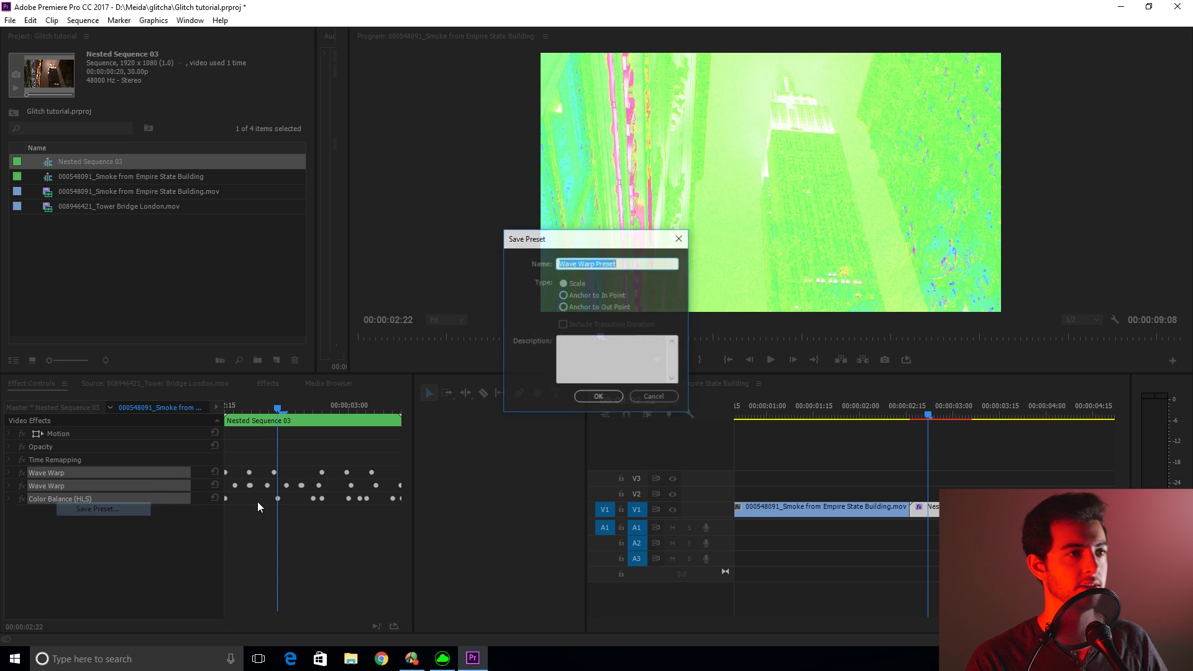